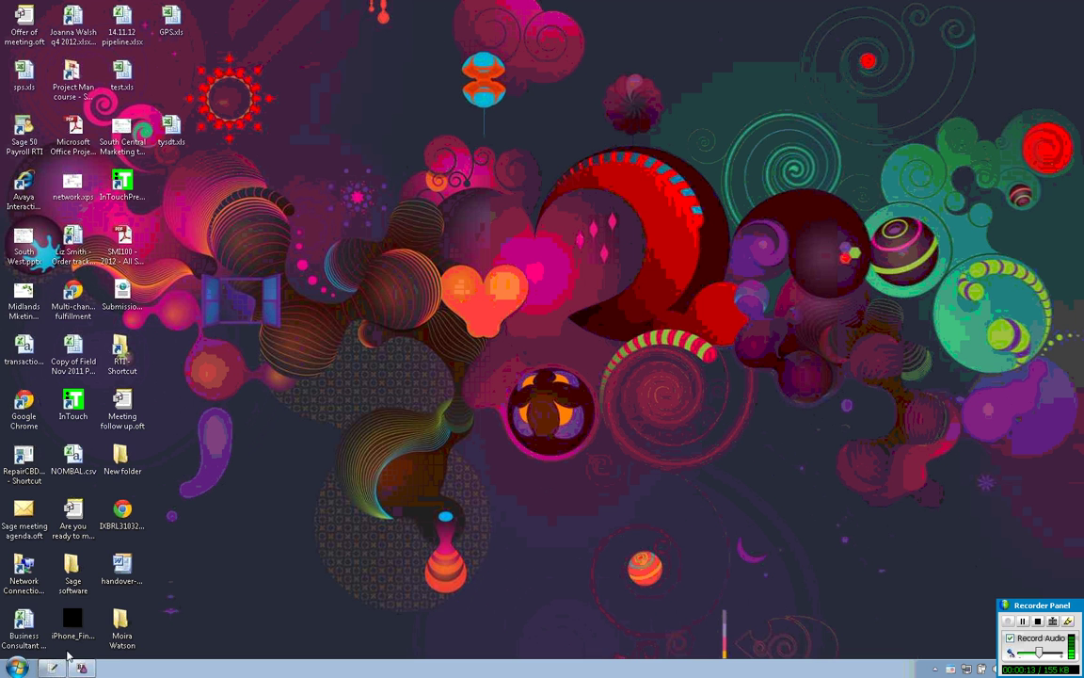
Bring up the Sage Accounts Production 8.0 preview from the Sage taskbar button.
mouse_move(56, 669)
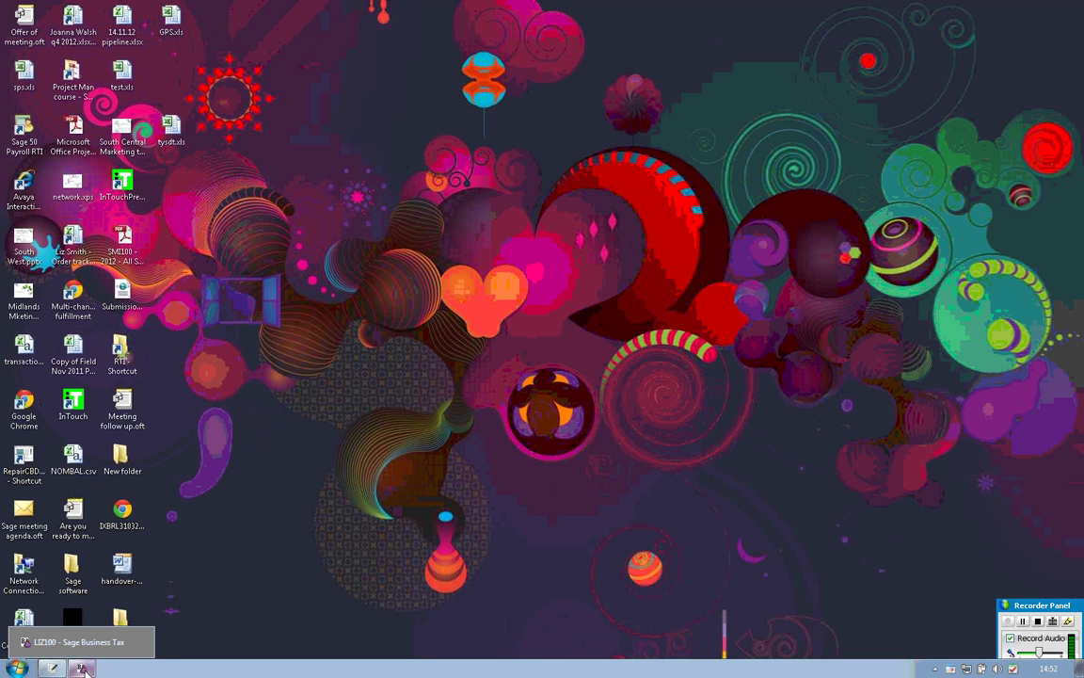
Open the demo sole trader's 31 March 2012 accounts period from the Clients list.
click(50, 668)
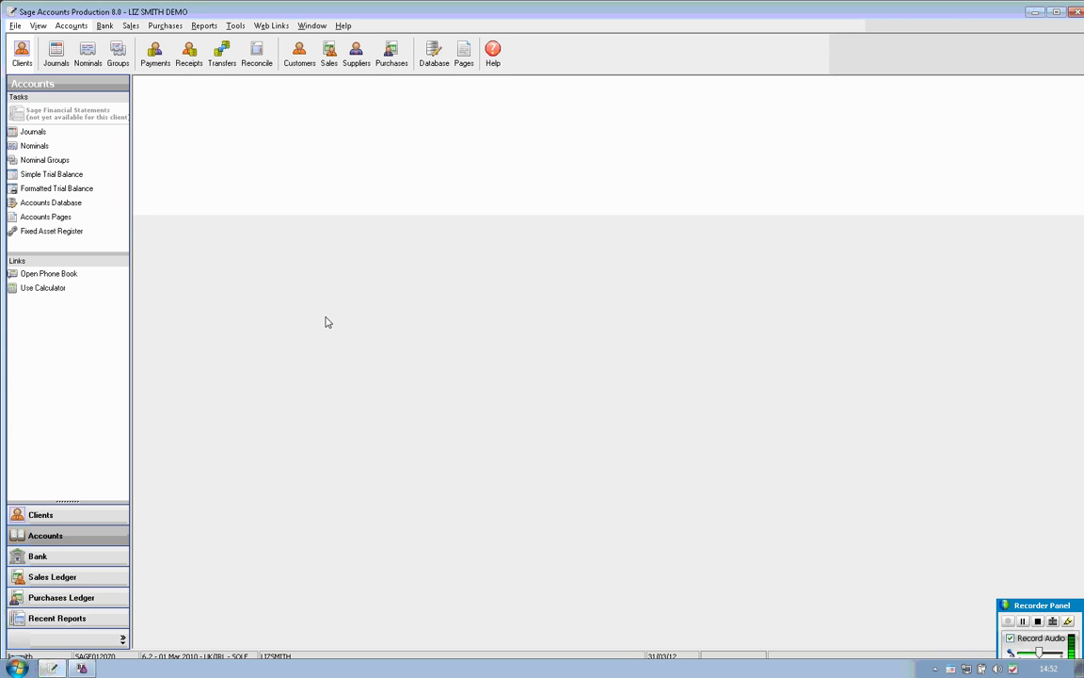
click(23, 56)
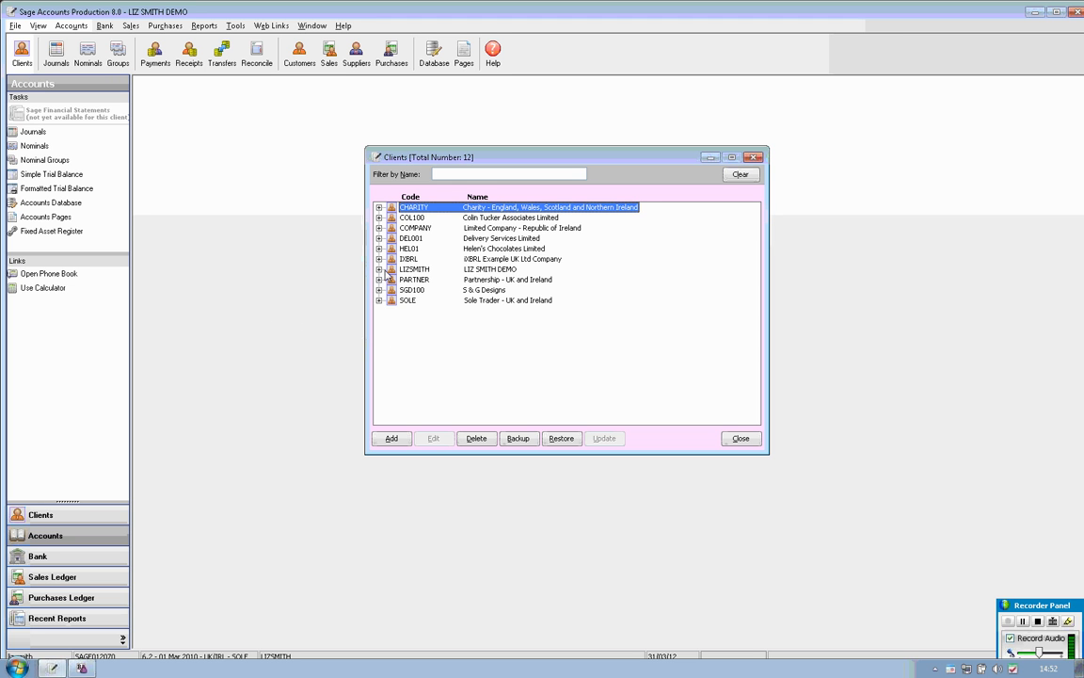
click(378, 270)
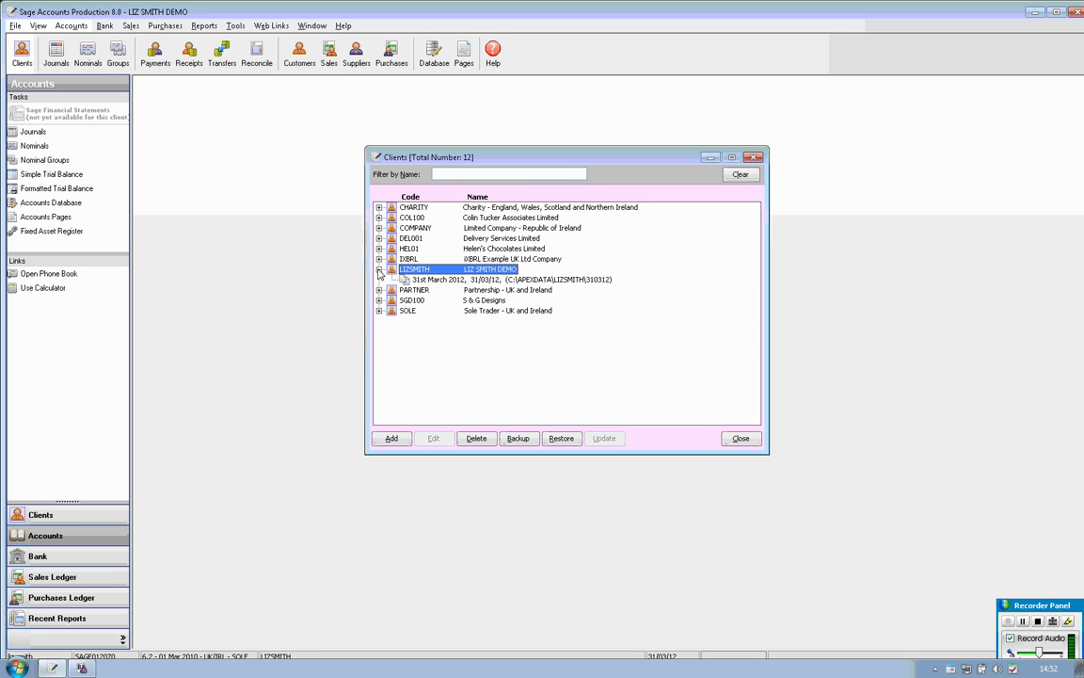
click(475, 281)
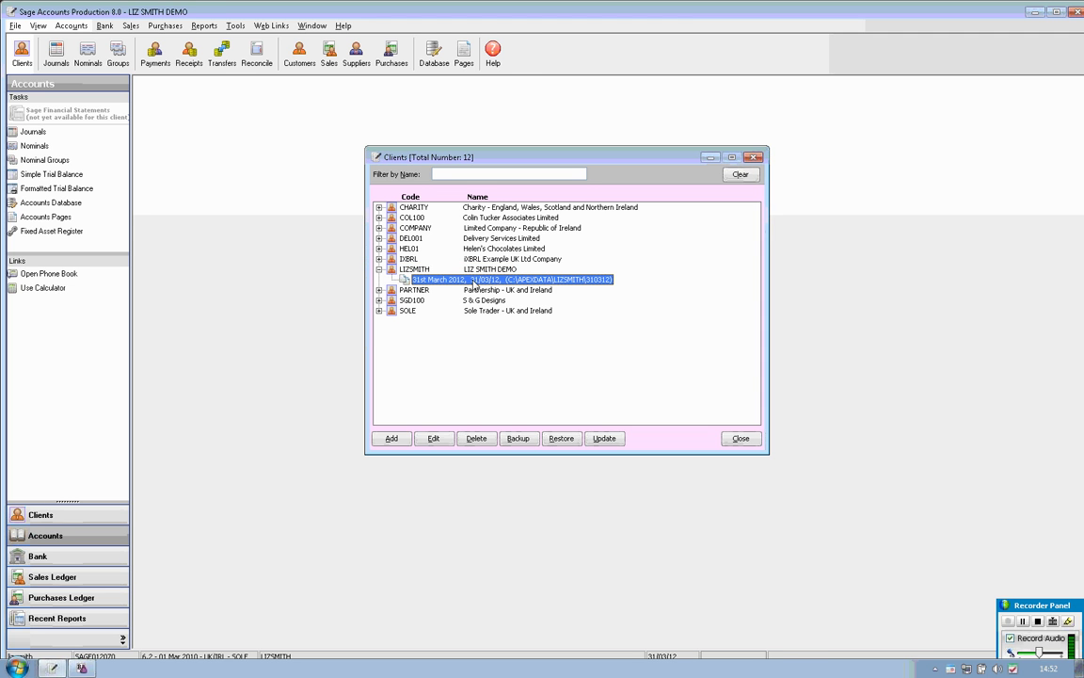
double_click(472, 280)
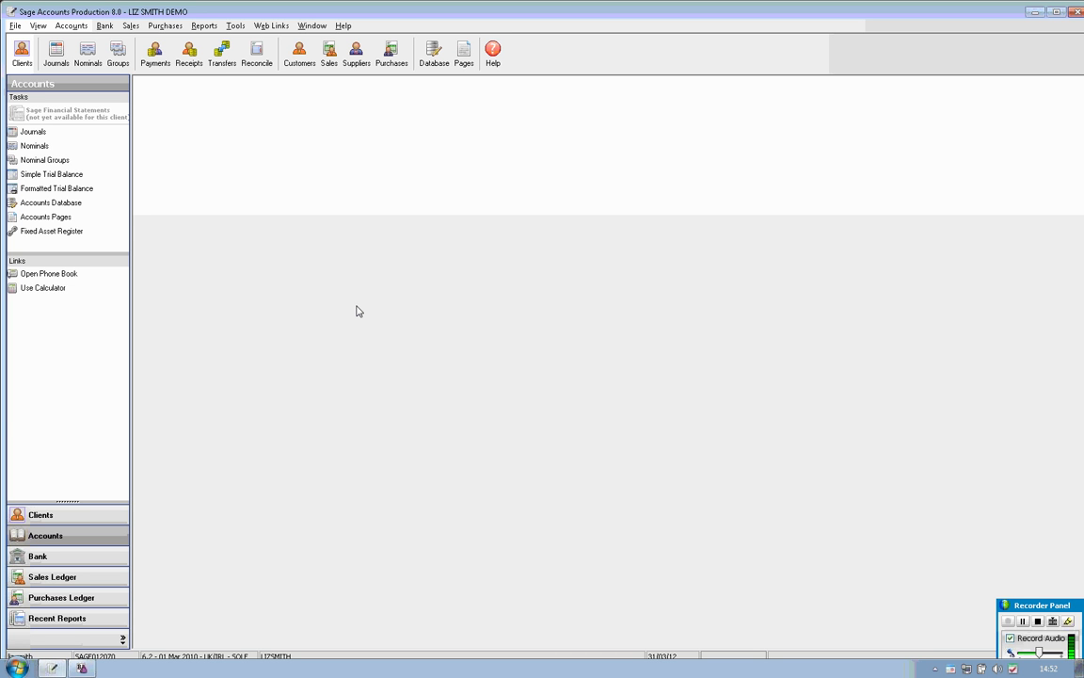
click(57, 59)
click(236, 26)
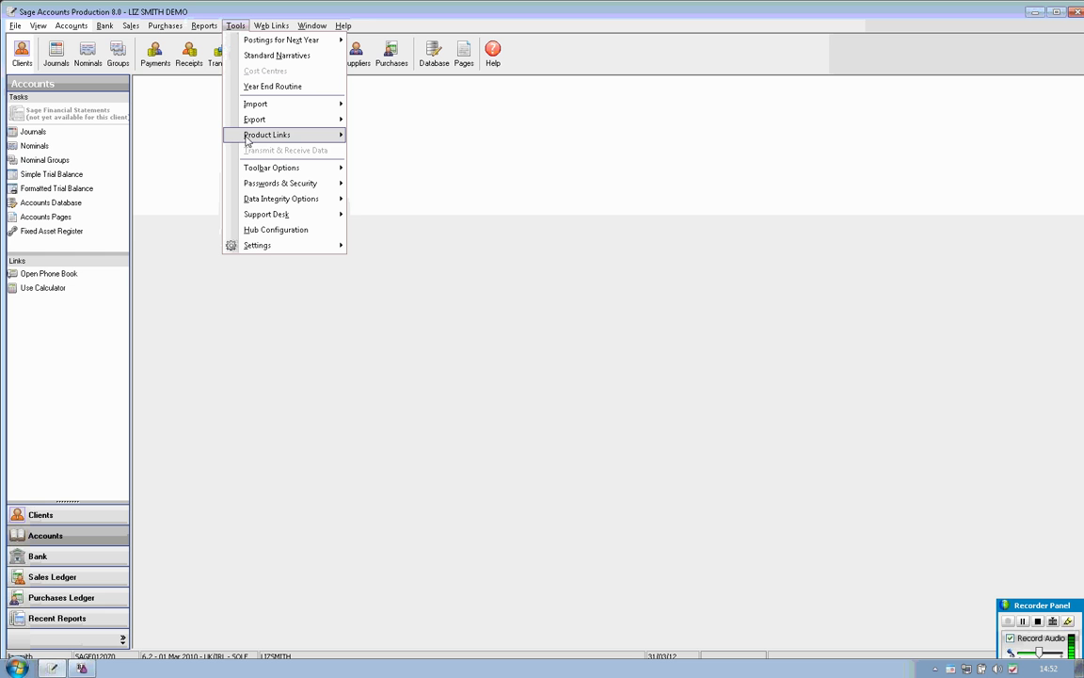
mouse_move(248, 139)
mouse_move(407, 140)
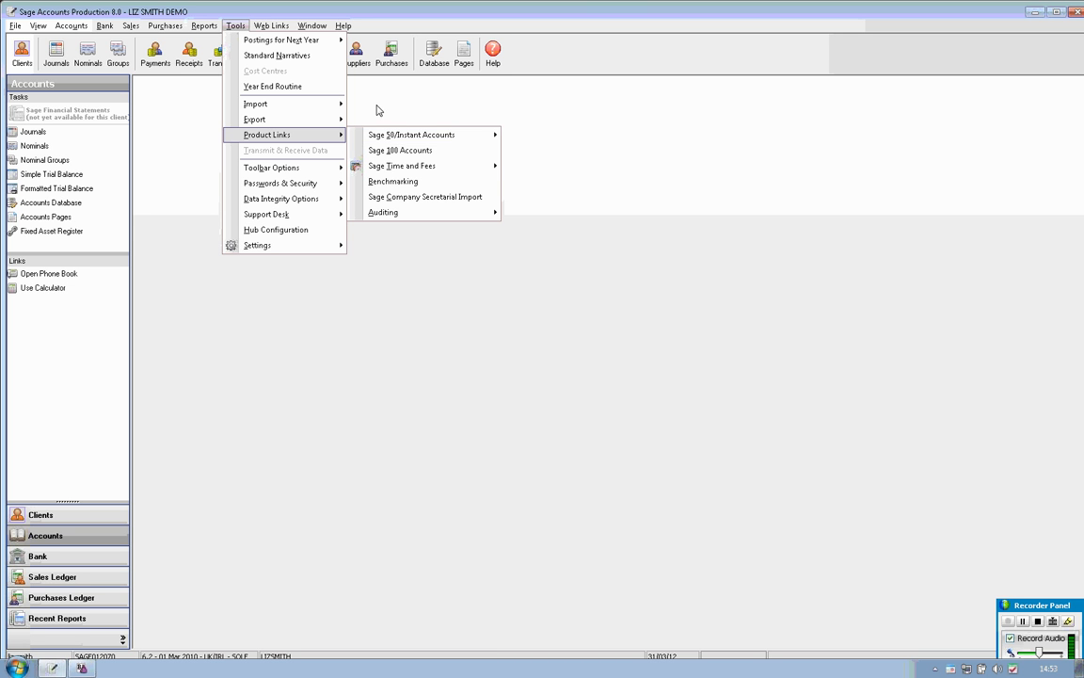
mouse_move(302, 109)
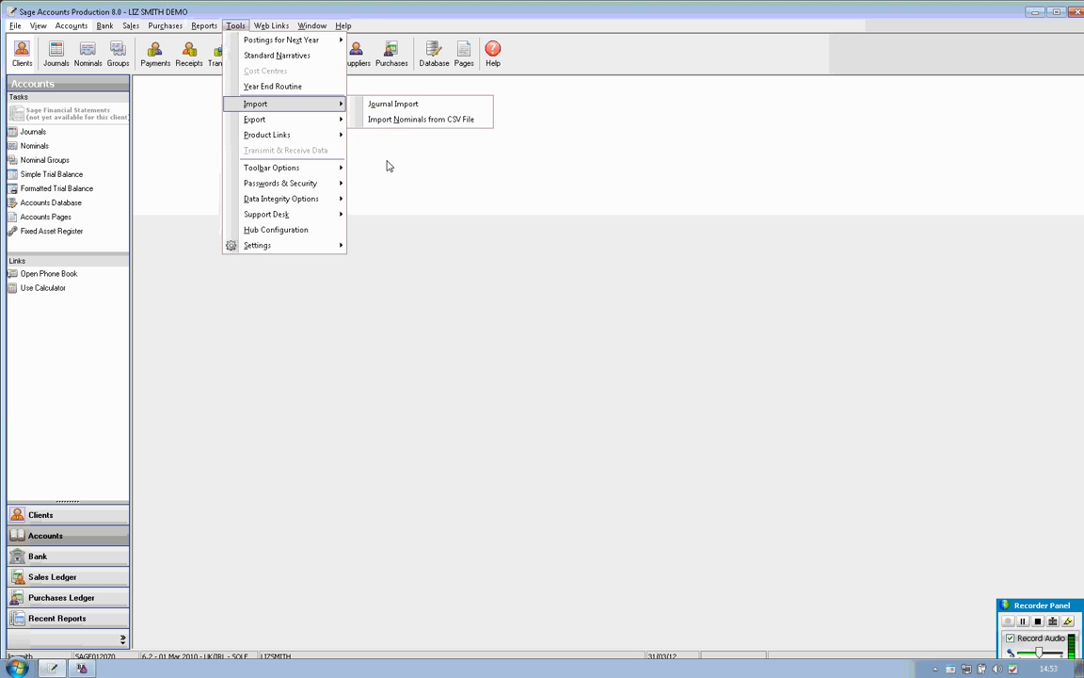
click(341, 175)
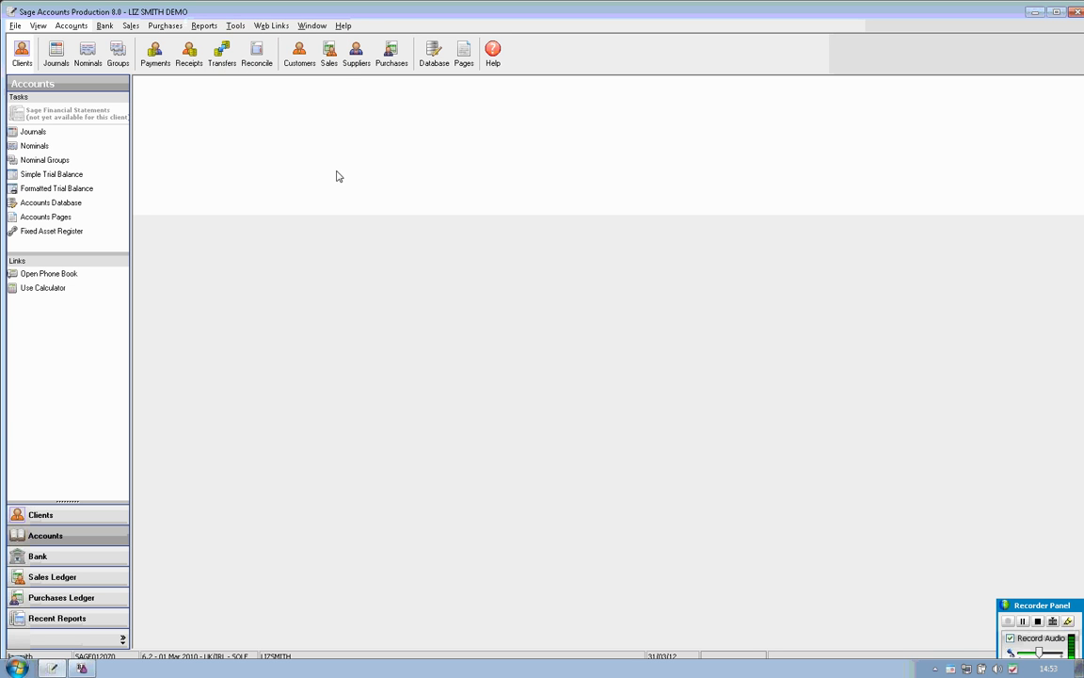
click(55, 55)
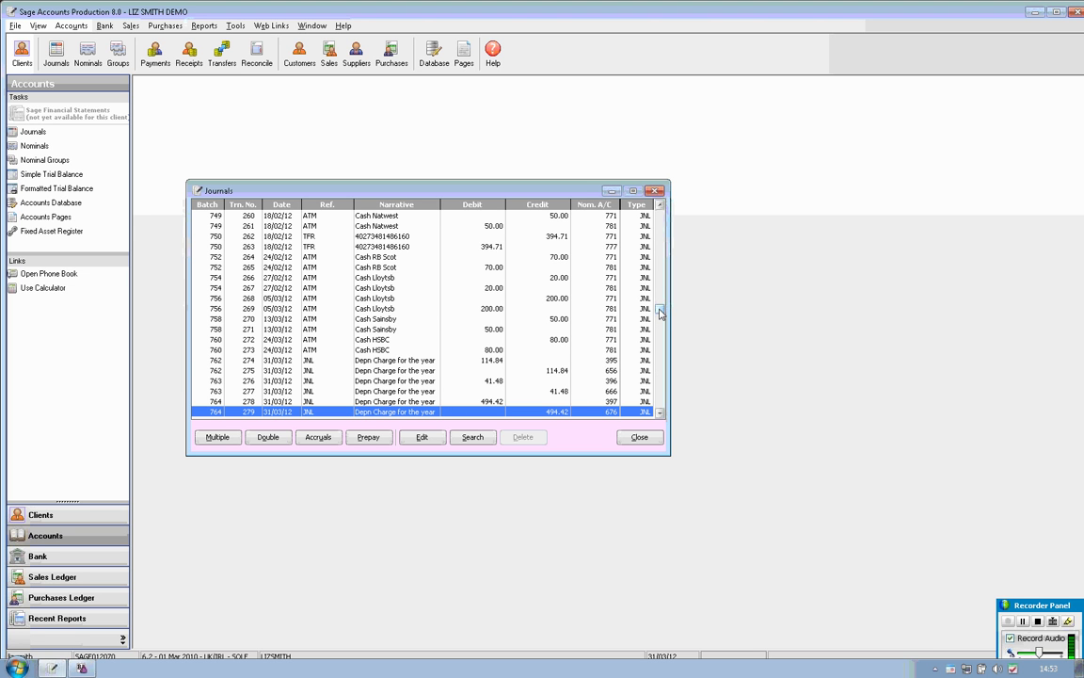
drag(660, 313, 659, 202)
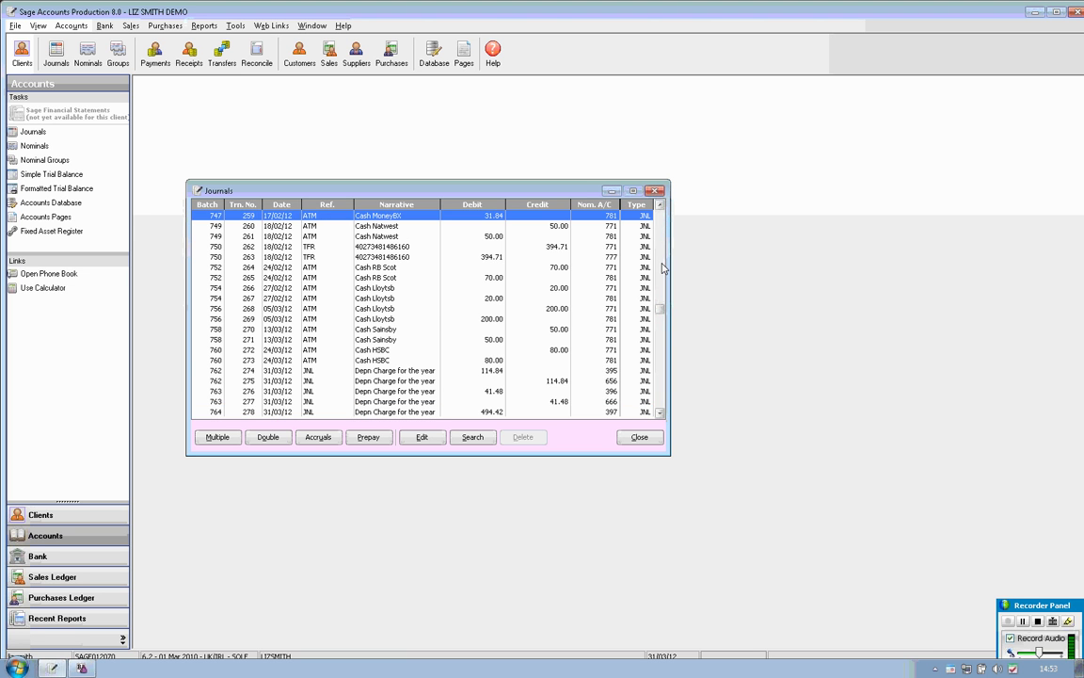
click(639, 437)
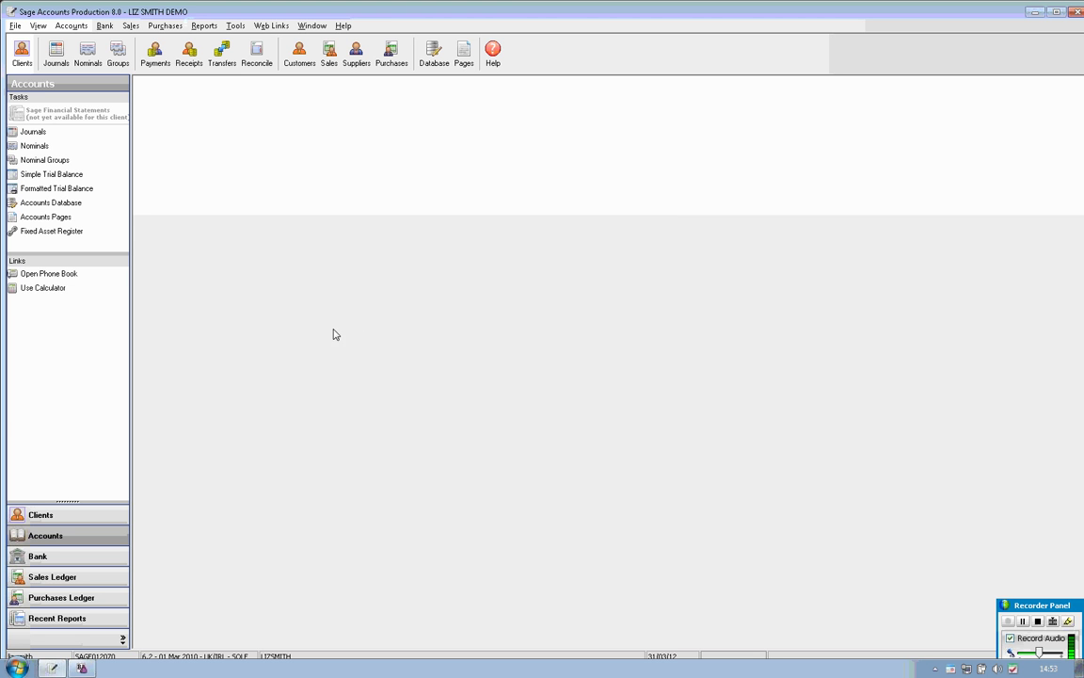
click(53, 176)
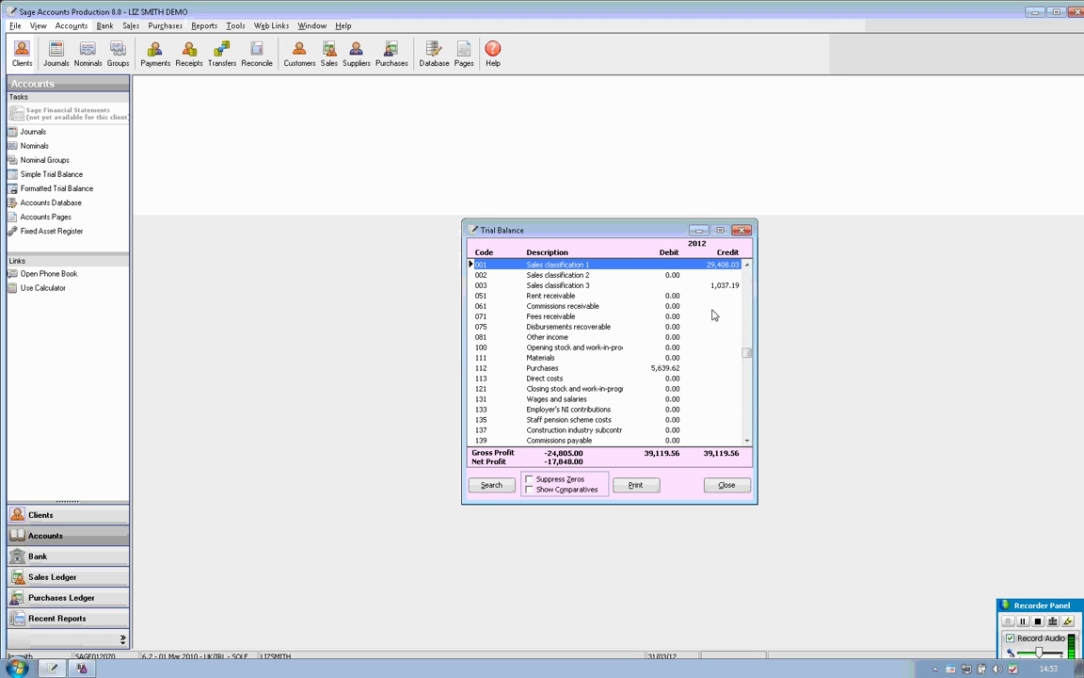
double_click(585, 267)
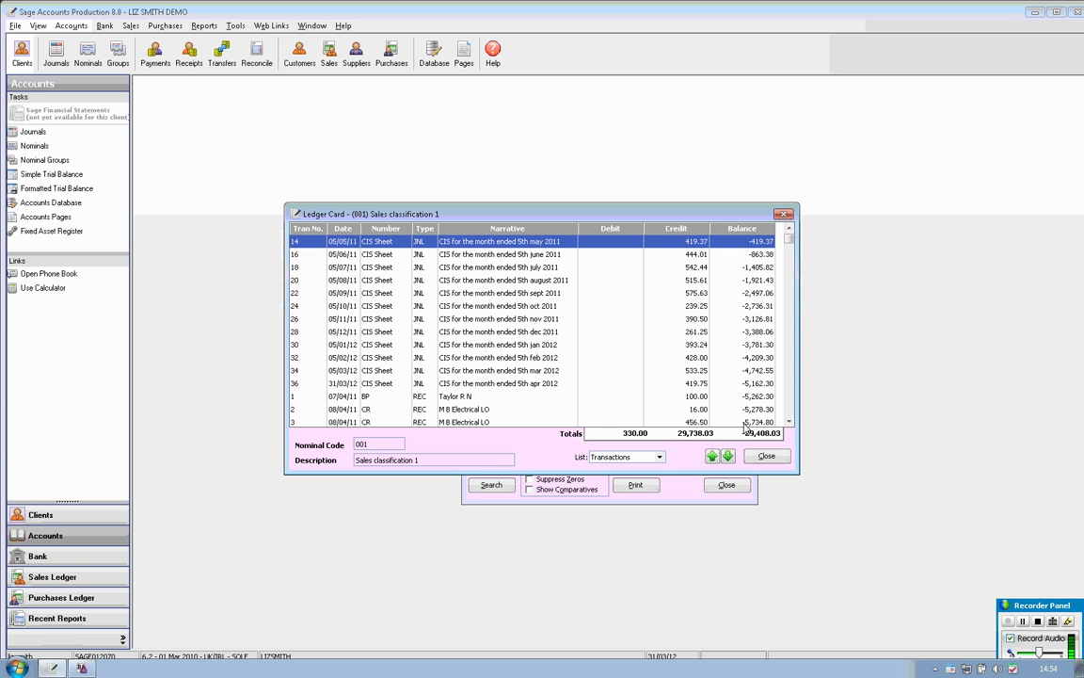
click(789, 415)
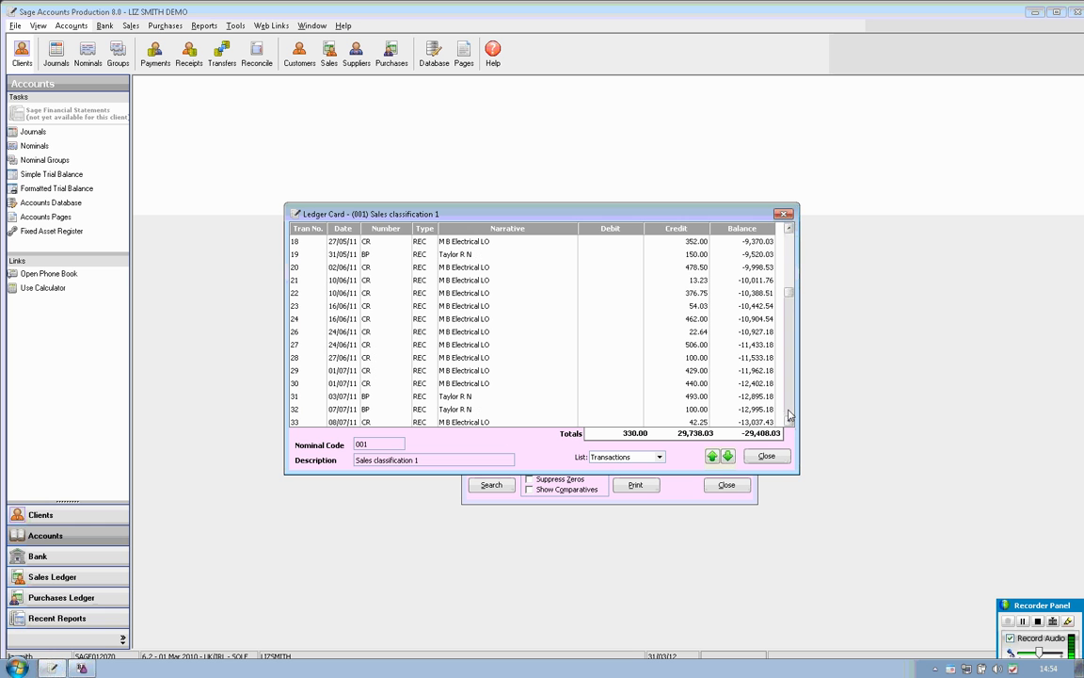
click(790, 415)
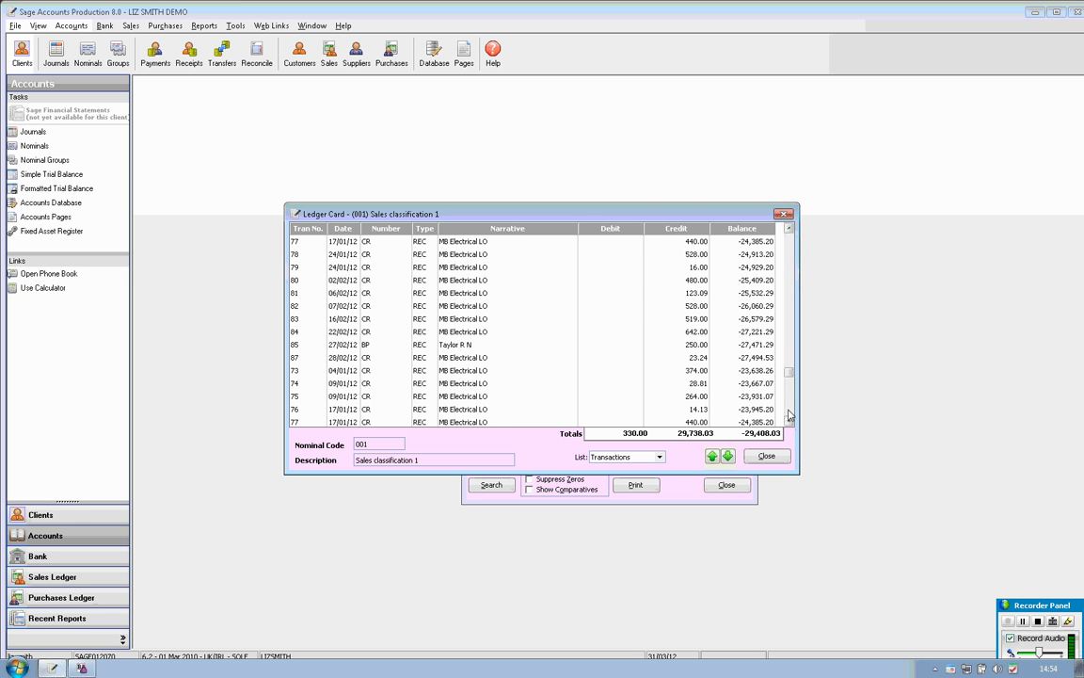
click(789, 415)
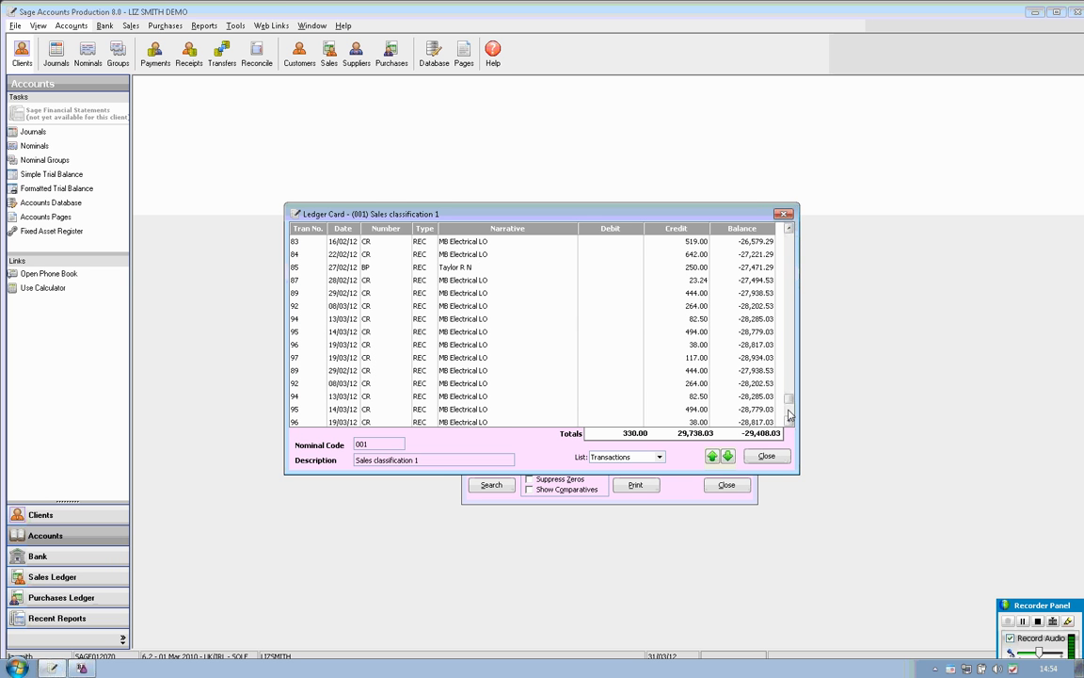
click(767, 457)
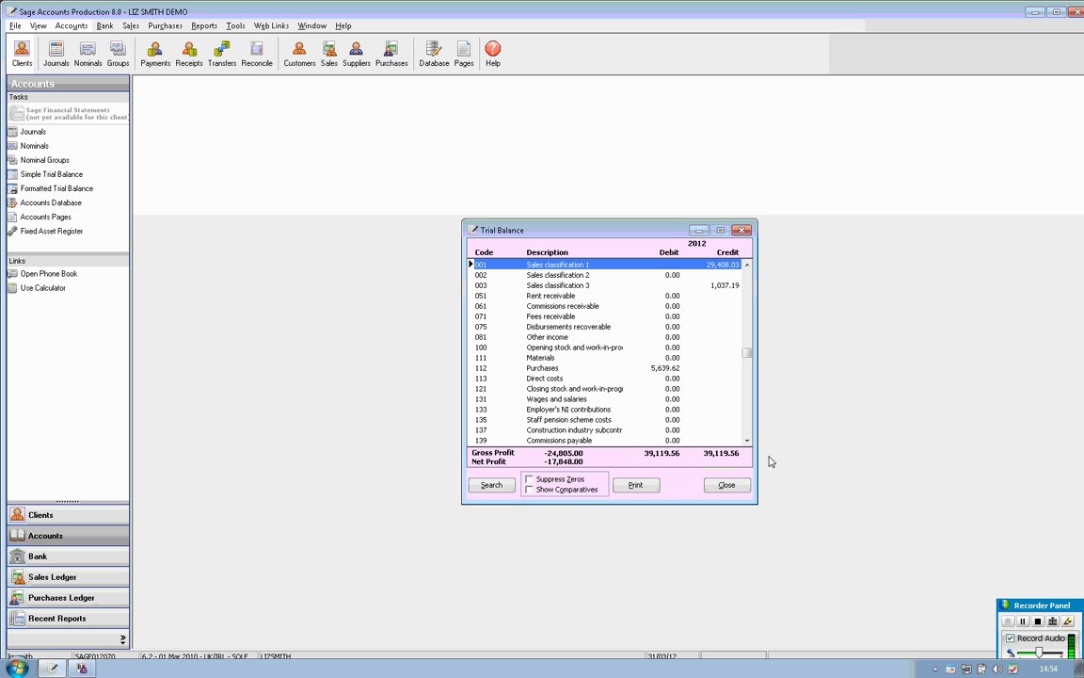
click(727, 486)
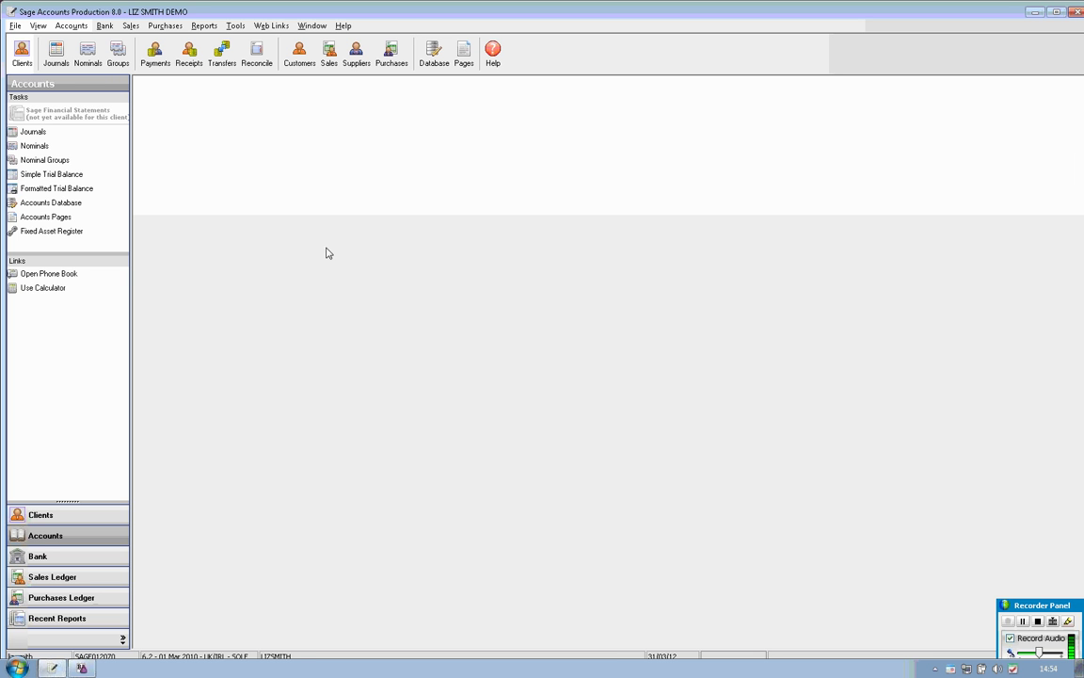
Tick Final Accounts in the Accounts Database, review the Dates, Client Information and Accountants' Report sections, then close.
click(433, 54)
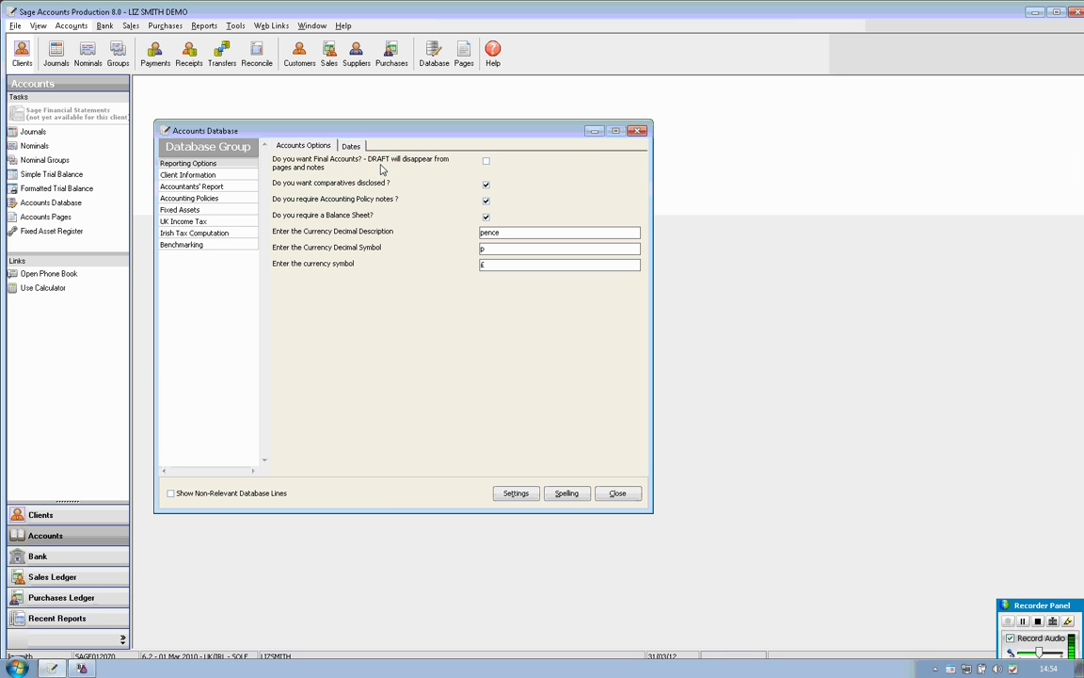
click(487, 163)
click(351, 147)
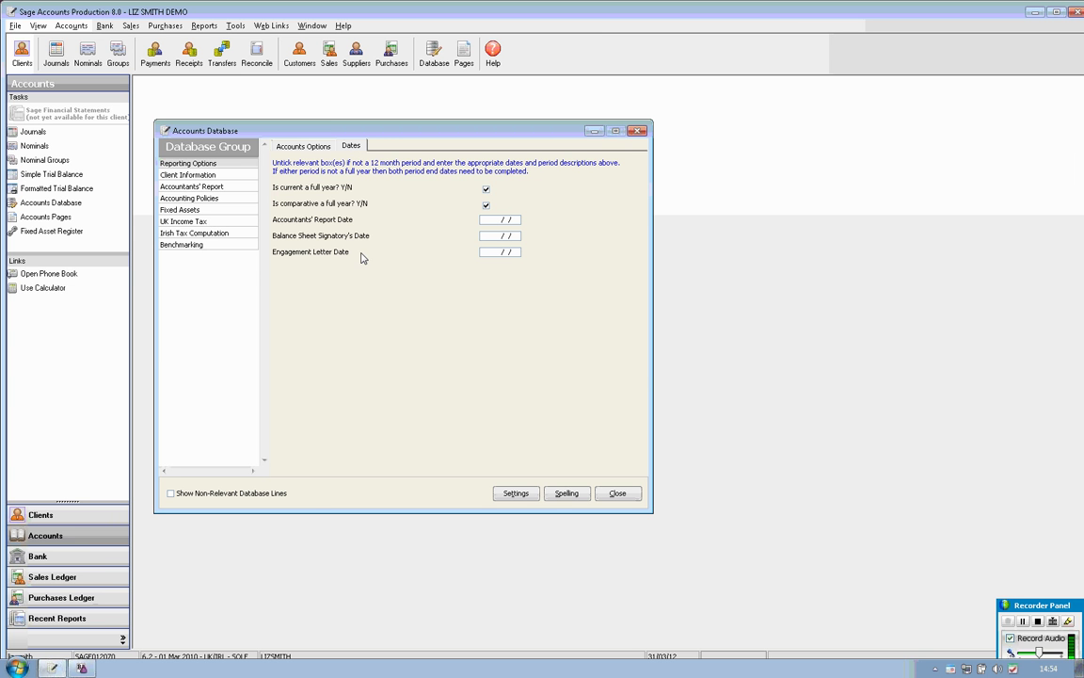
click(195, 176)
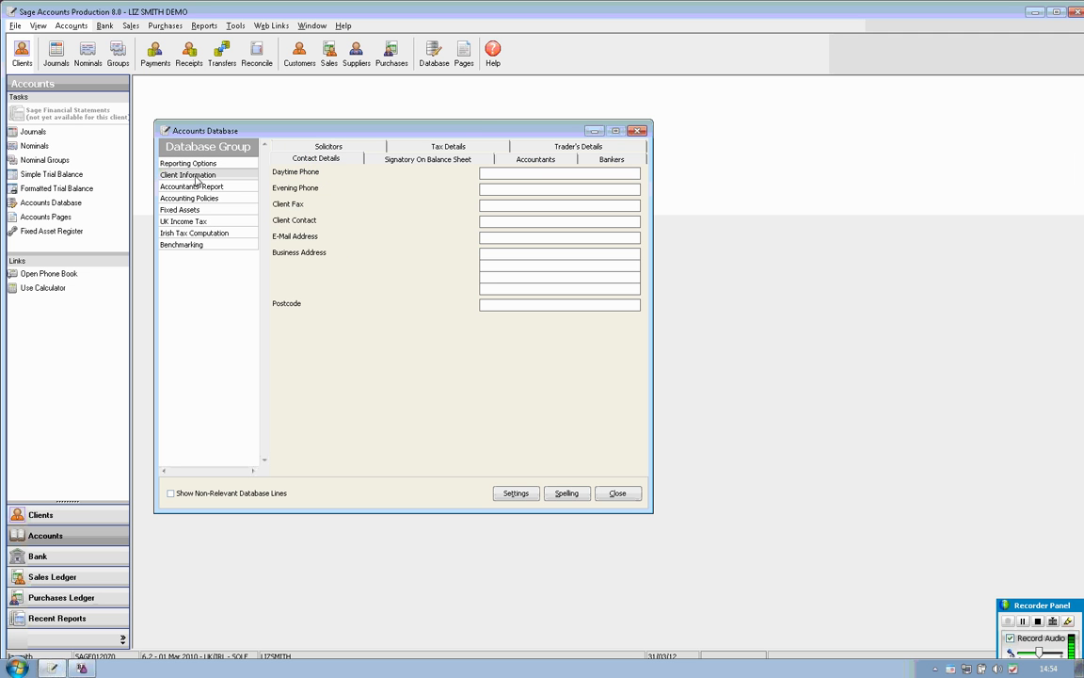
click(381, 157)
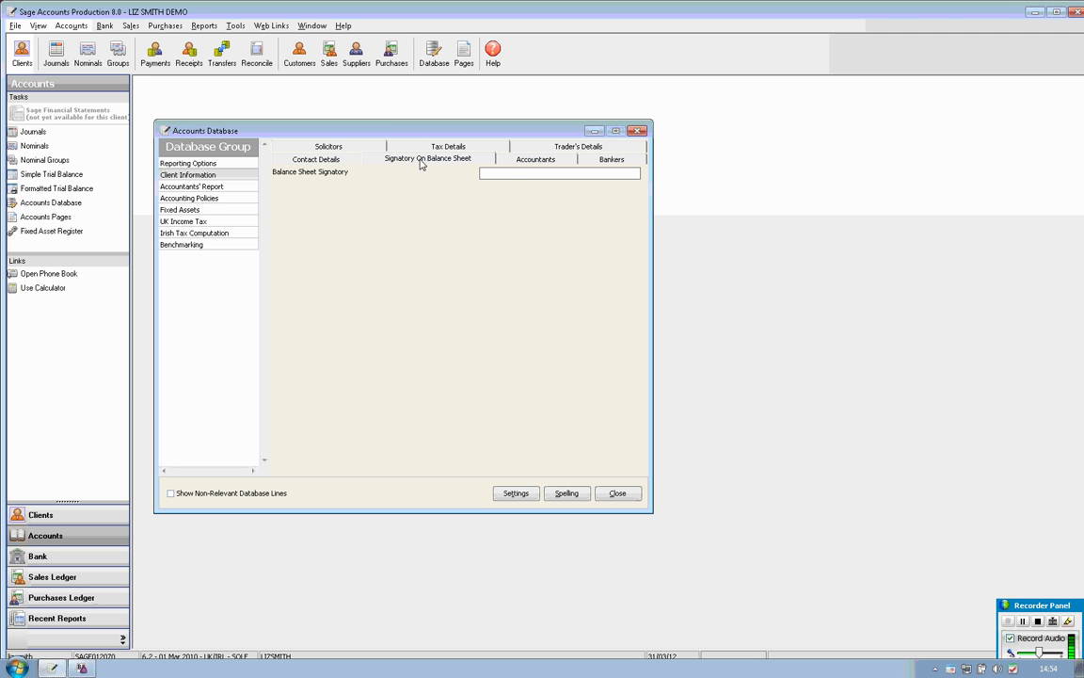
click(532, 161)
click(608, 160)
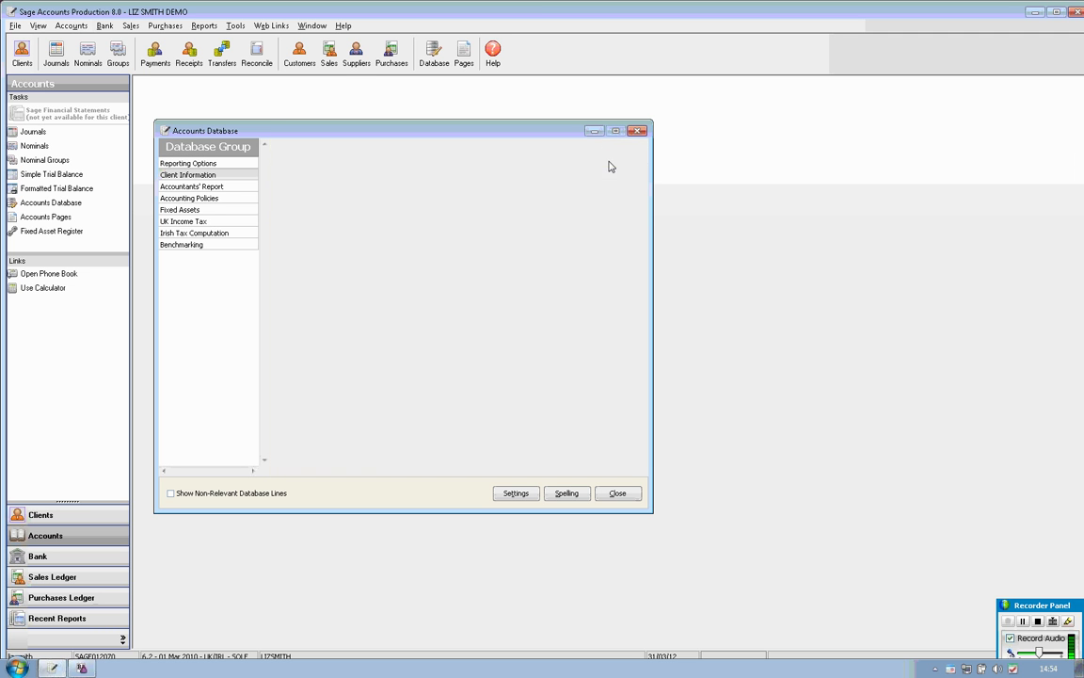
click(193, 187)
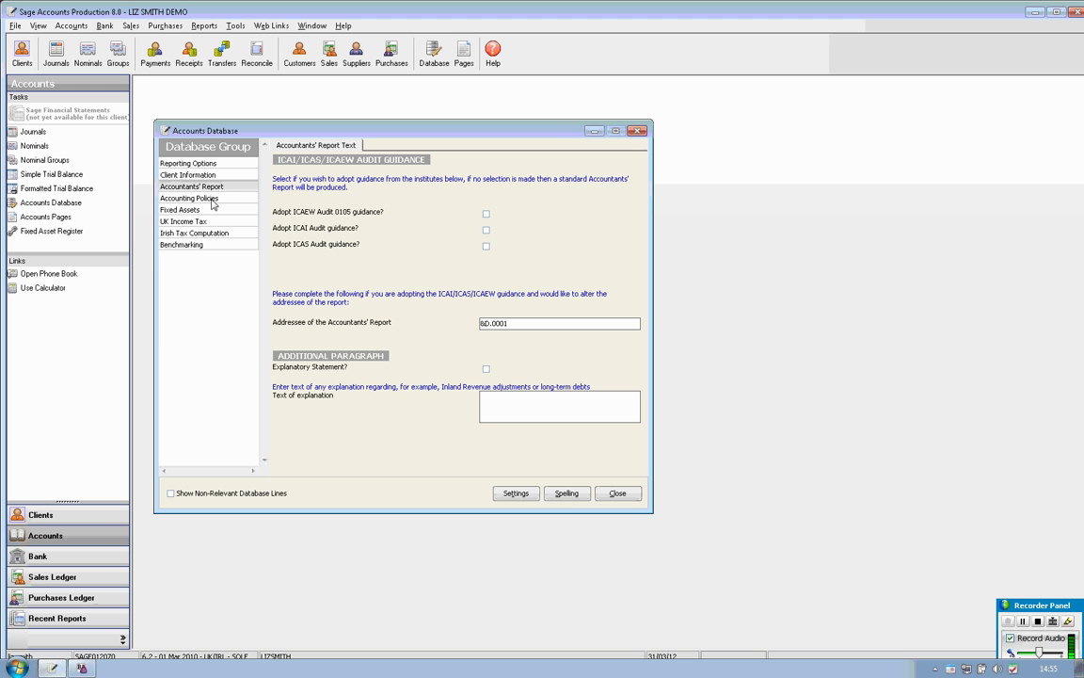
click(618, 493)
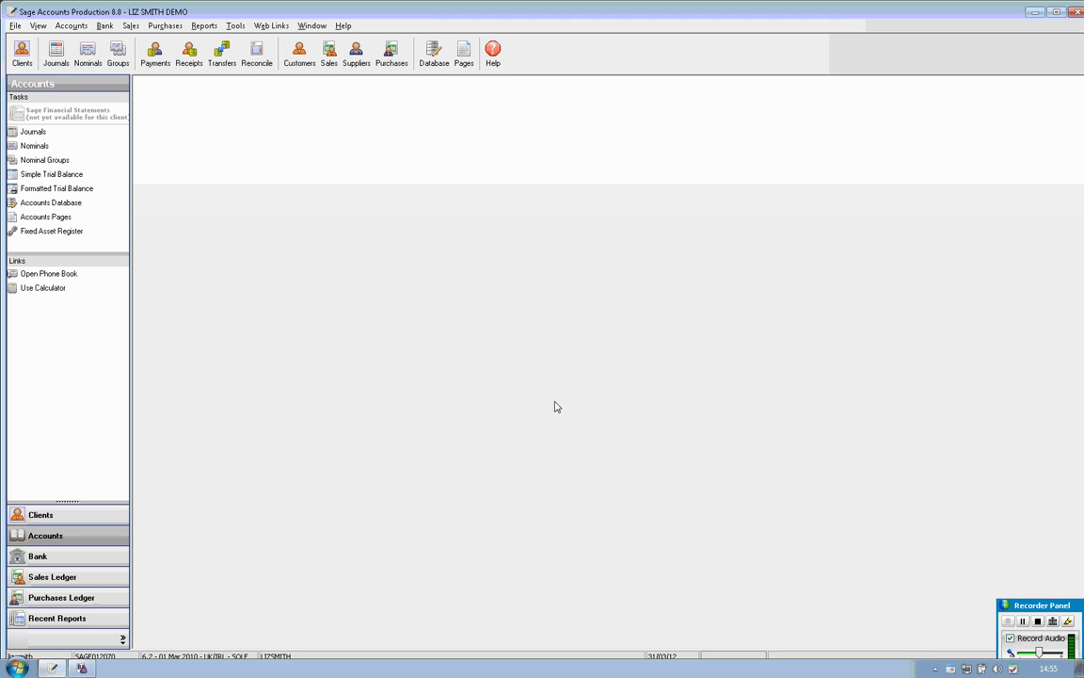
Set the 'Accounts including simple profit & loss & notes' print selection's destination to Preview.
click(464, 62)
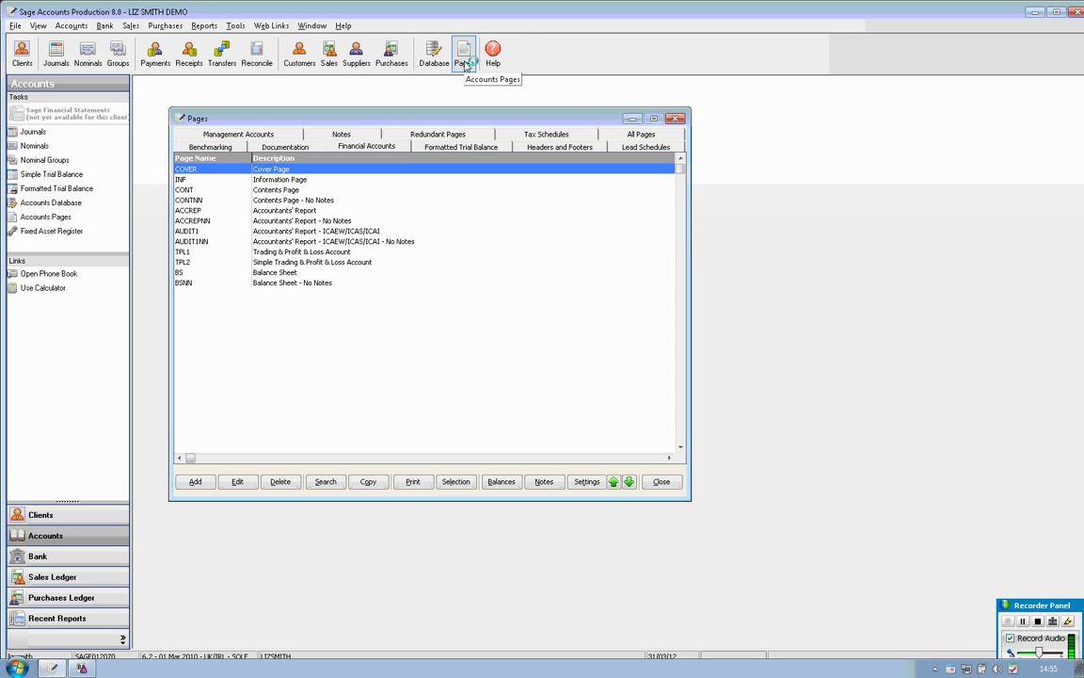
click(458, 483)
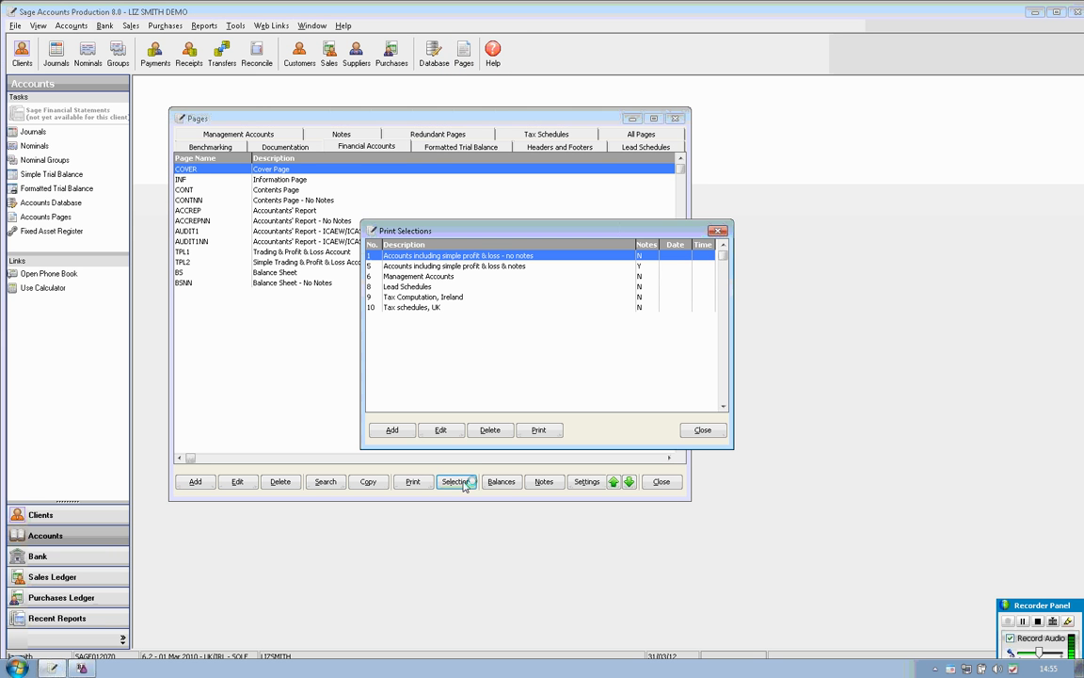
click(429, 267)
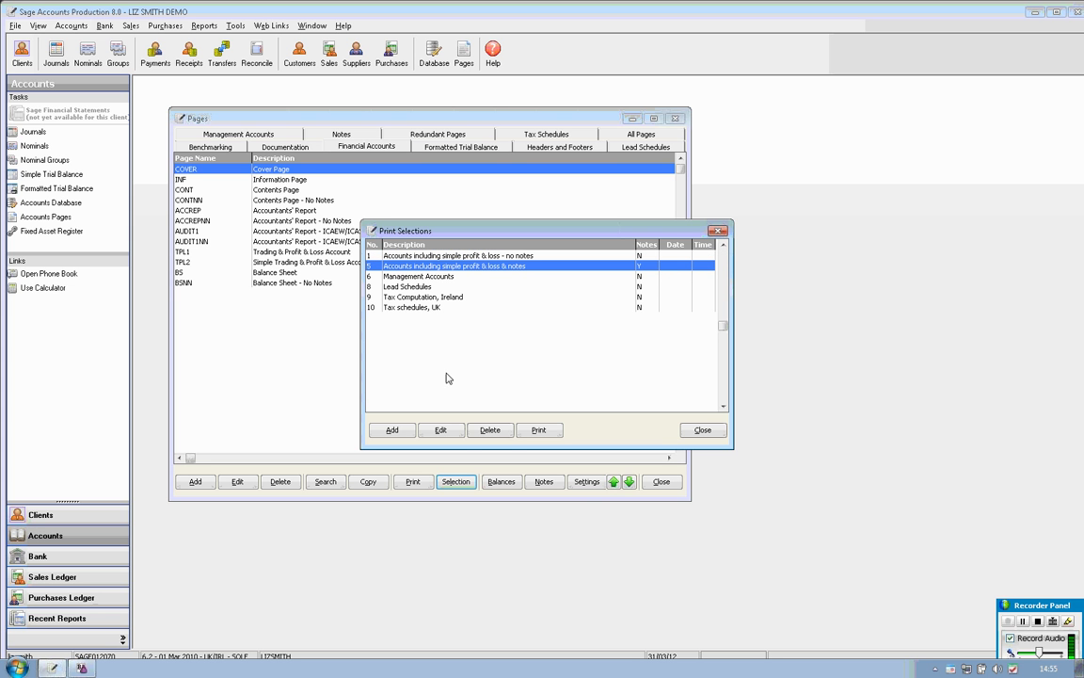
click(538, 430)
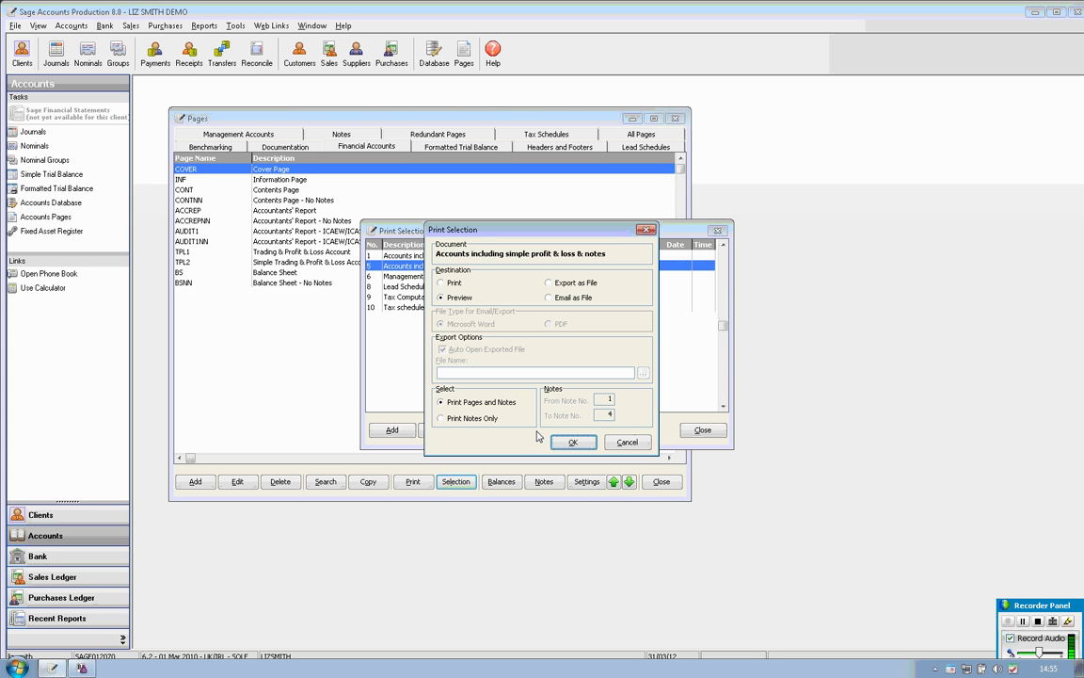
click(563, 283)
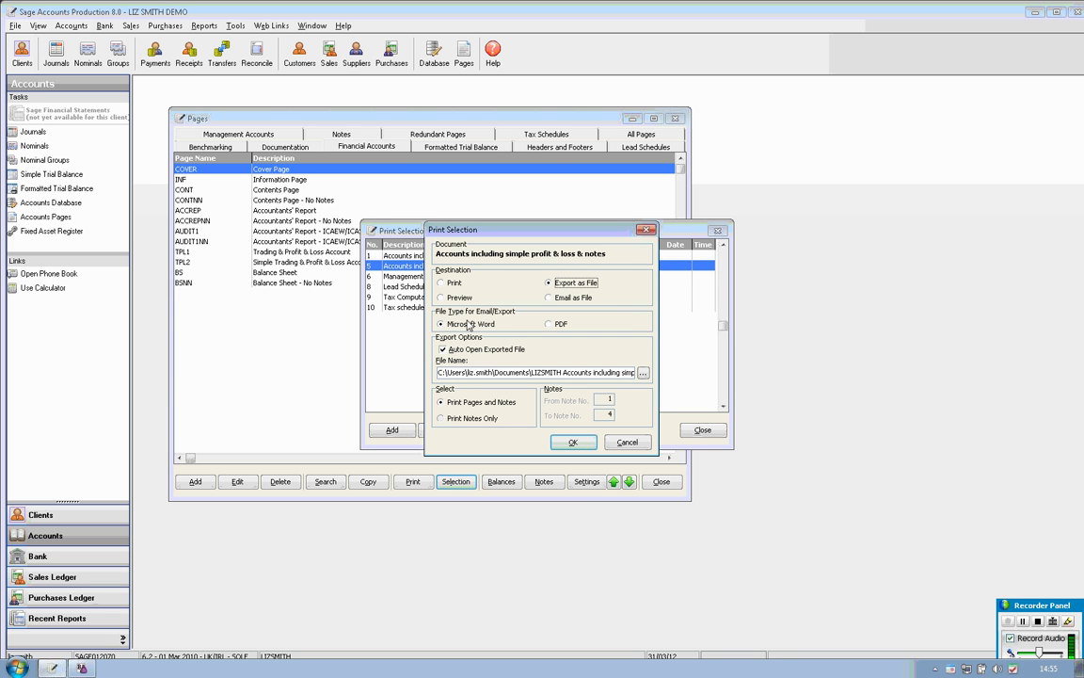
click(549, 297)
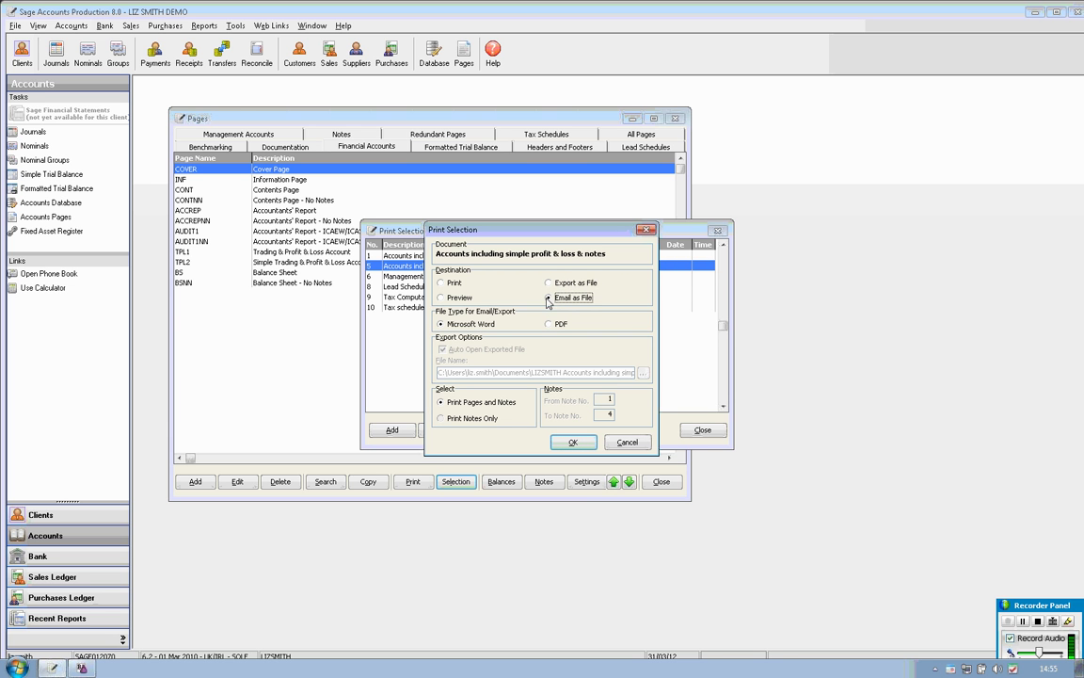
click(448, 299)
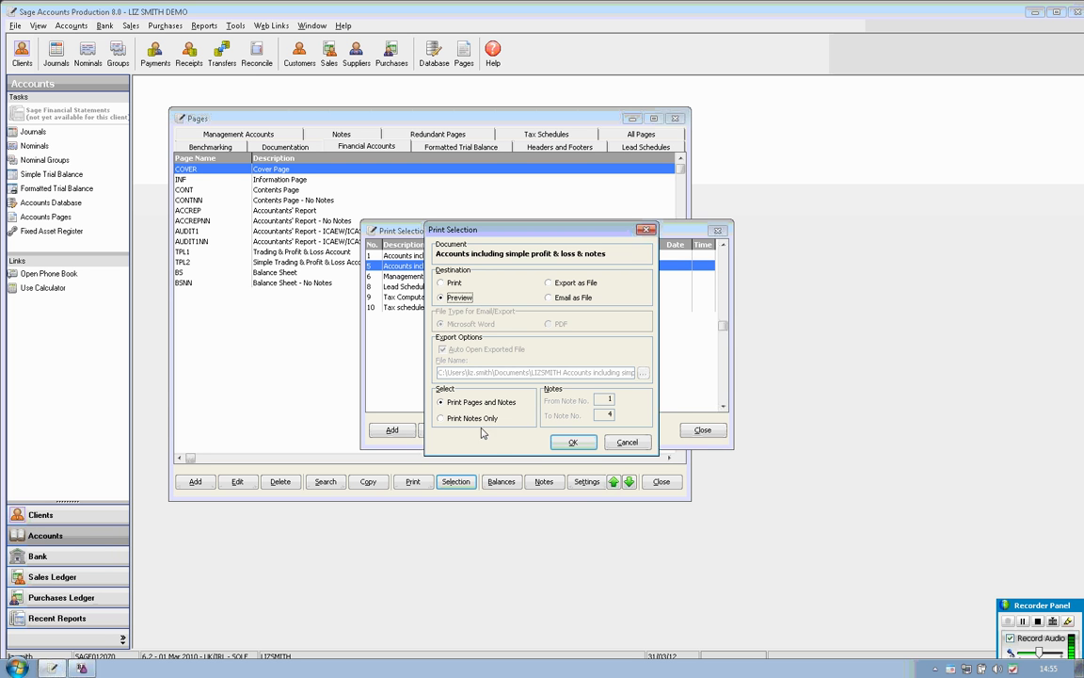
Generate the accounts preview and page through all eight pages to the current liabilities note.
click(570, 442)
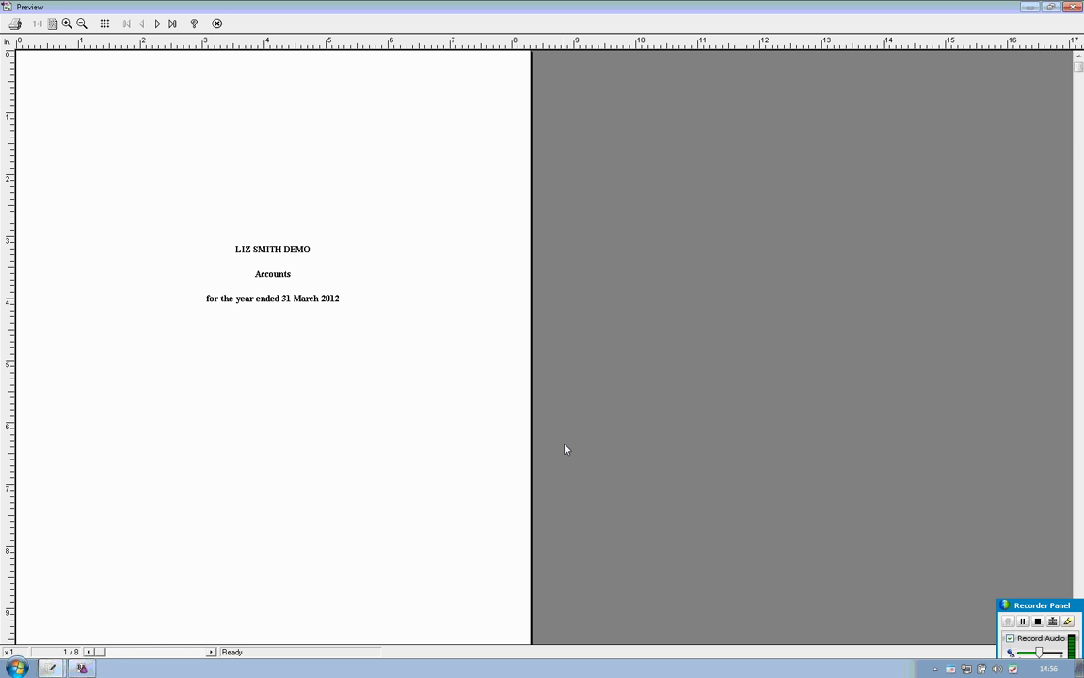
click(158, 24)
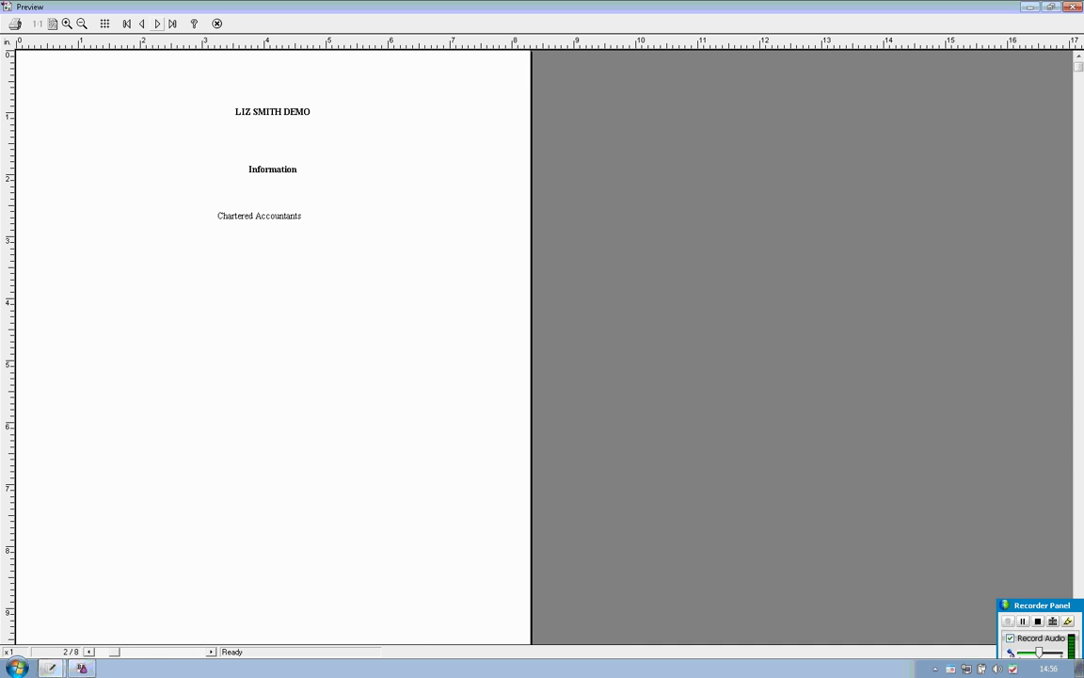
click(158, 23)
click(159, 23)
click(158, 24)
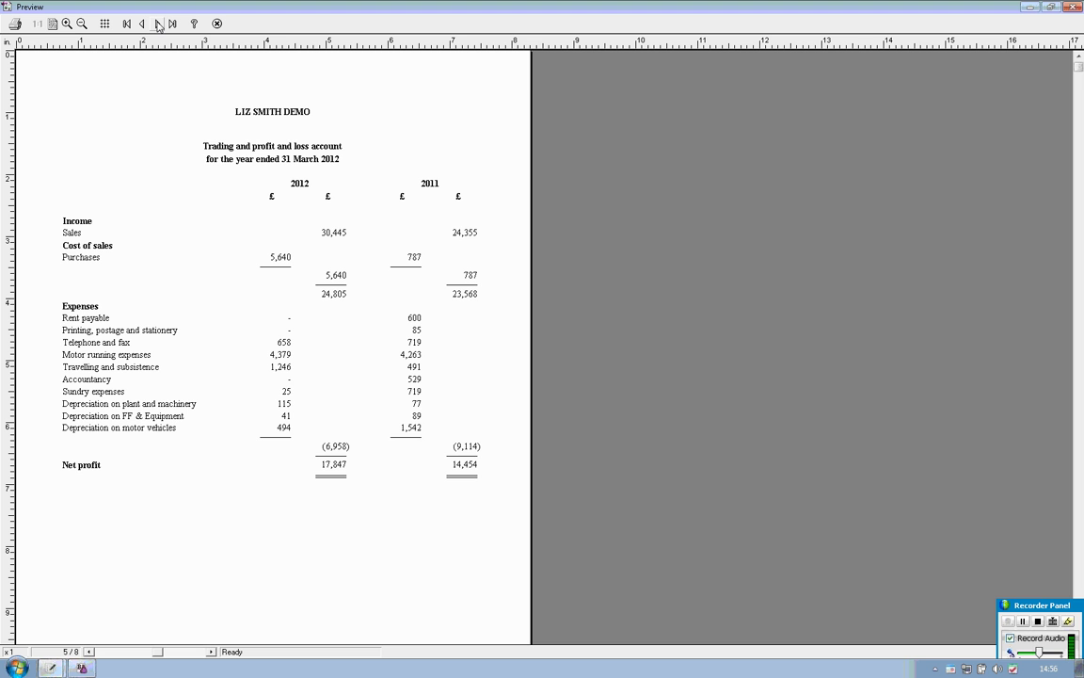
click(158, 23)
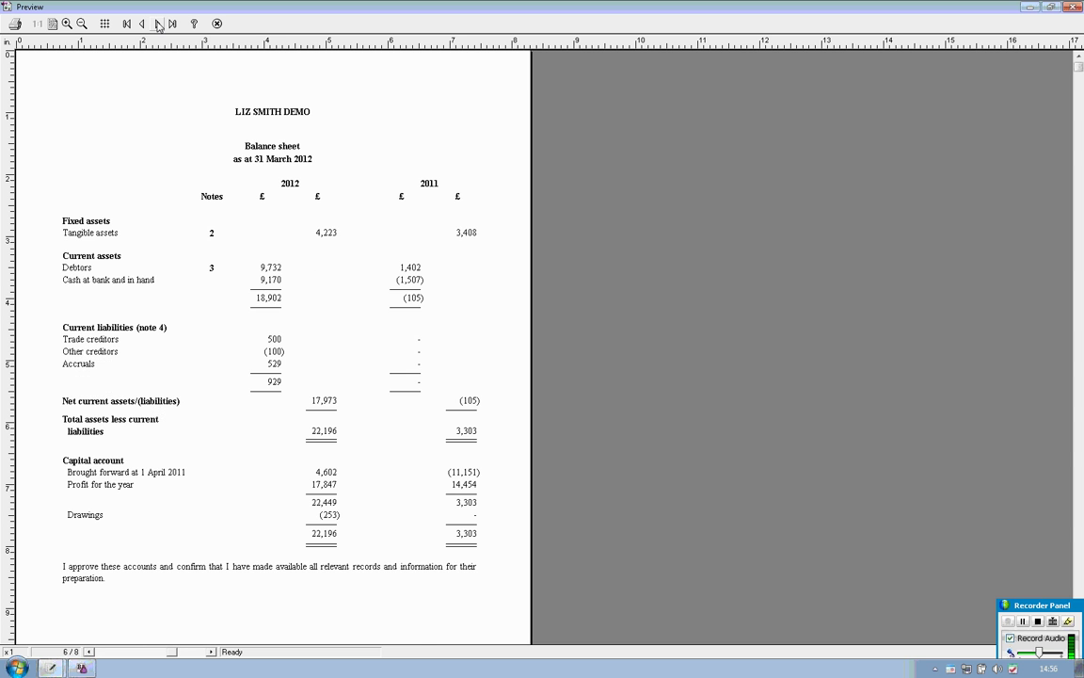
click(158, 23)
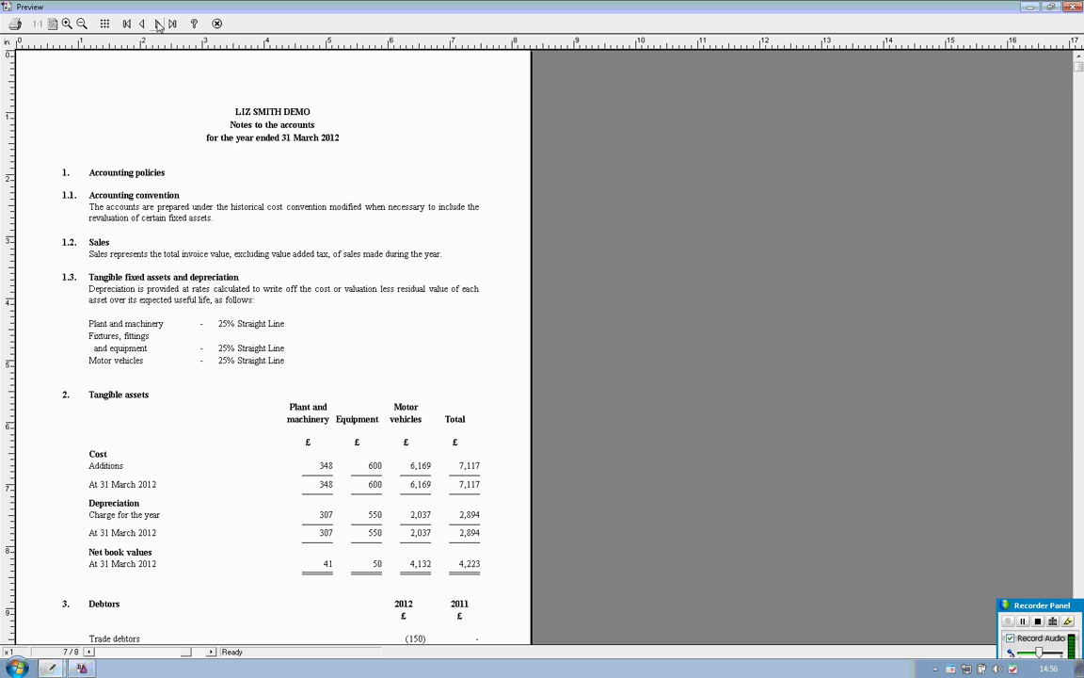
click(159, 25)
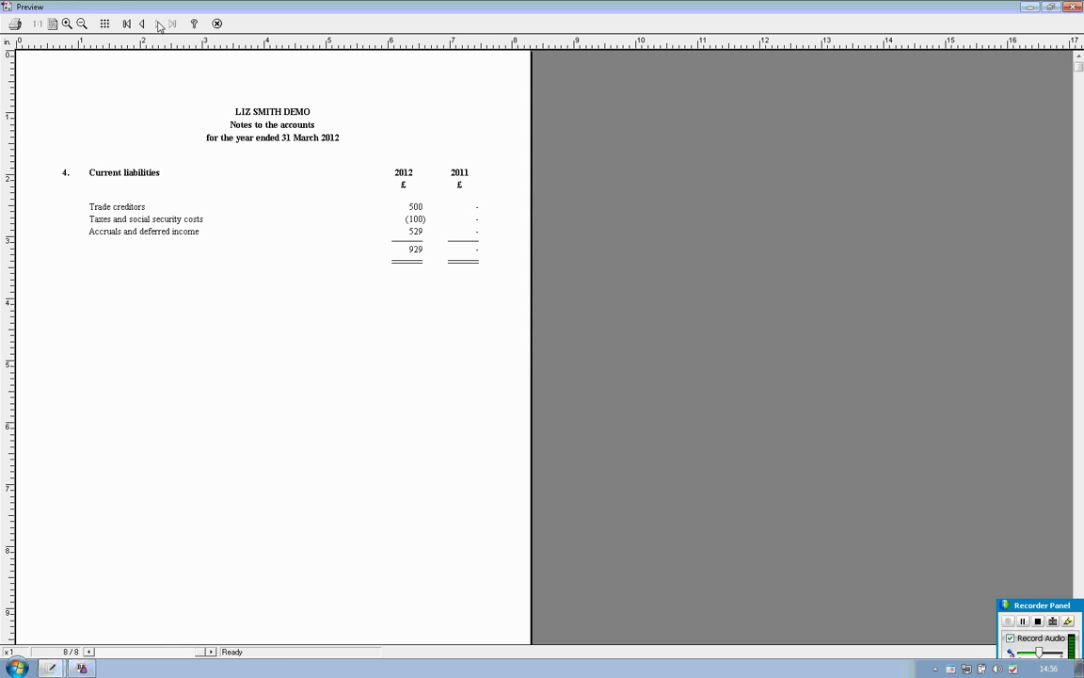
Close the preview, the print options, Print Selections and Pages windows.
click(217, 24)
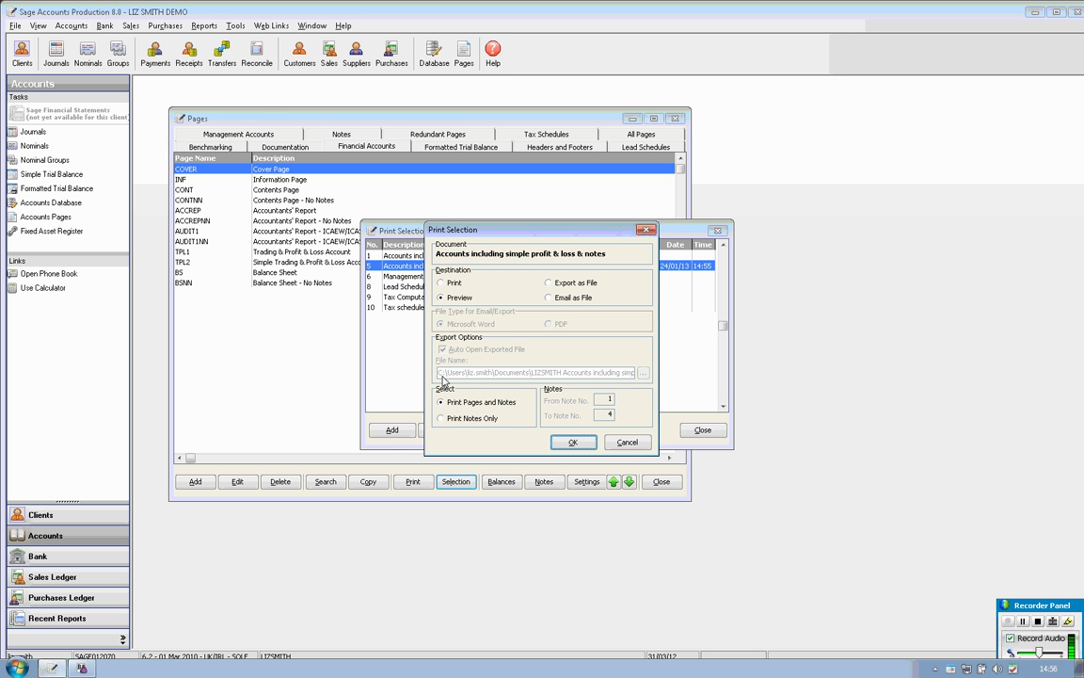
click(573, 442)
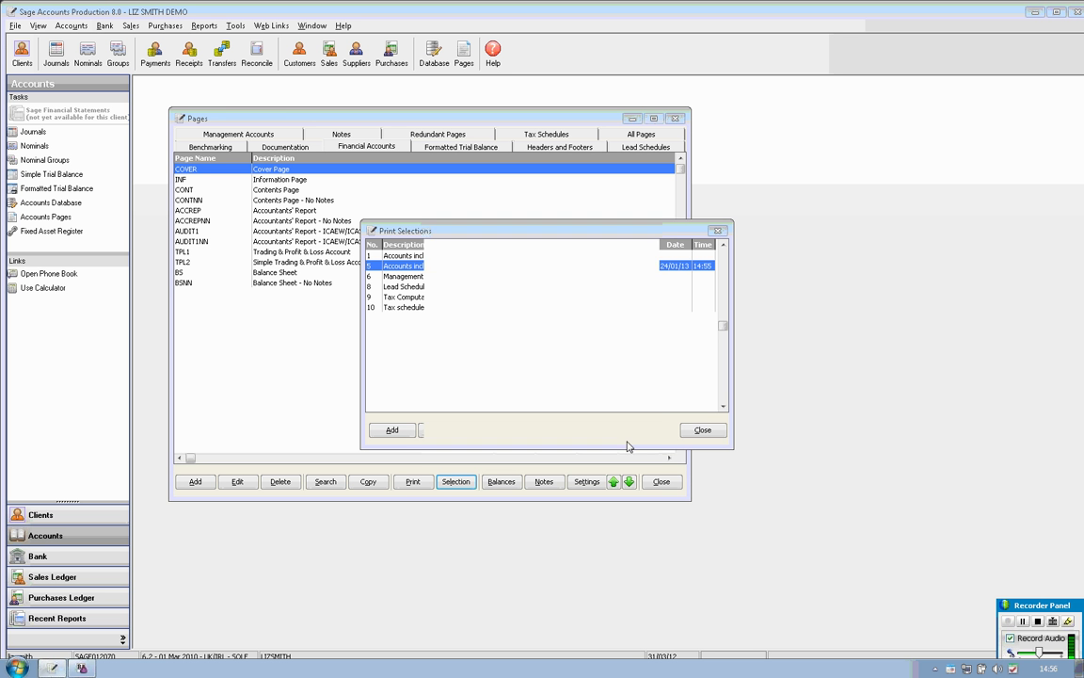
click(712, 431)
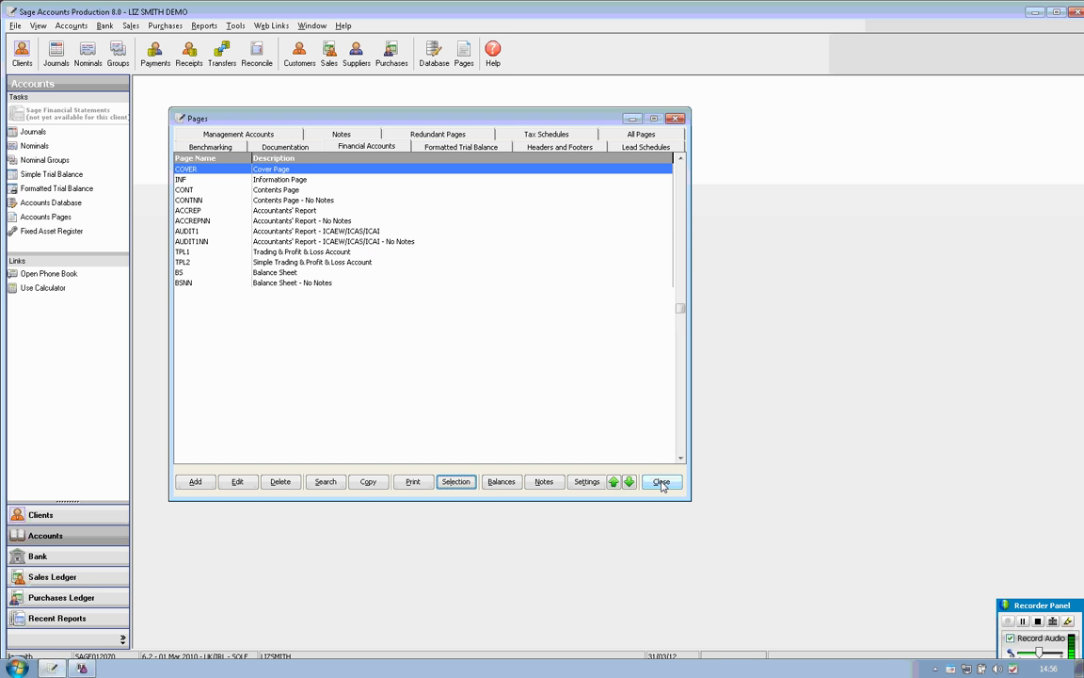
click(662, 482)
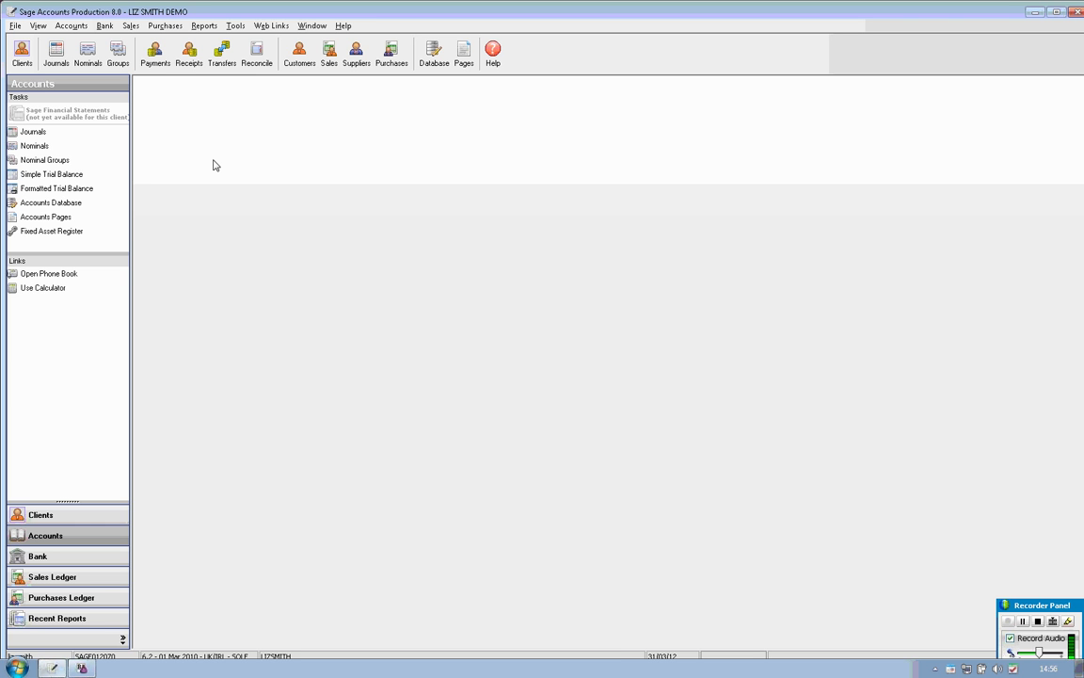
Export the current-year accounts through Tools > Export > Tax Export > Business Tax and confirm success.
click(236, 27)
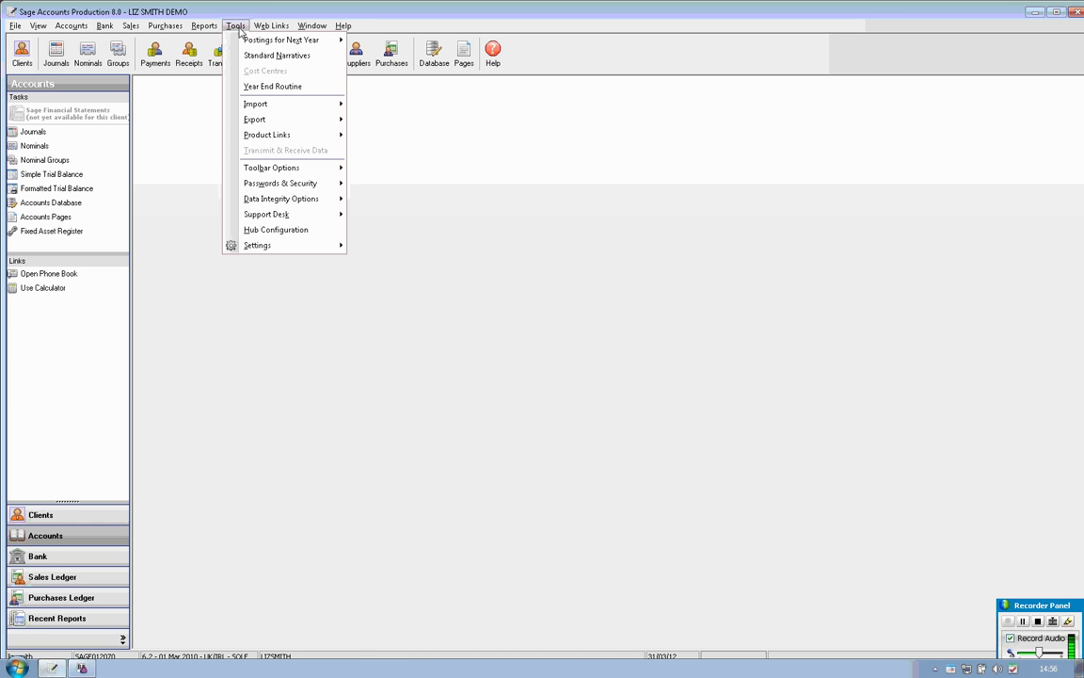
mouse_move(241, 122)
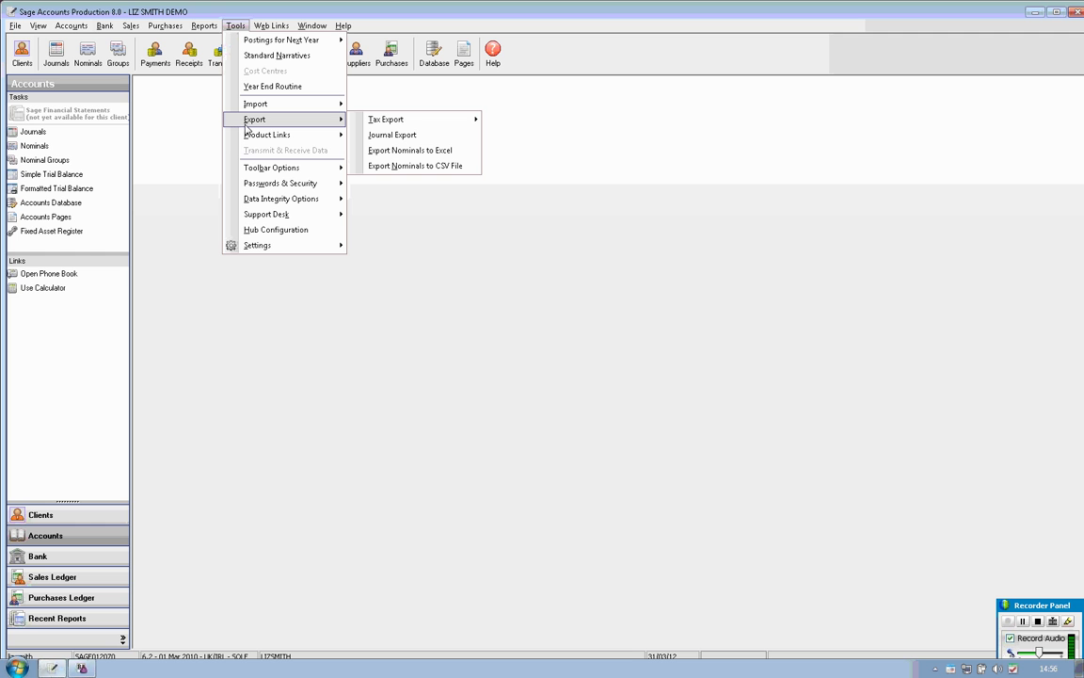
mouse_move(391, 122)
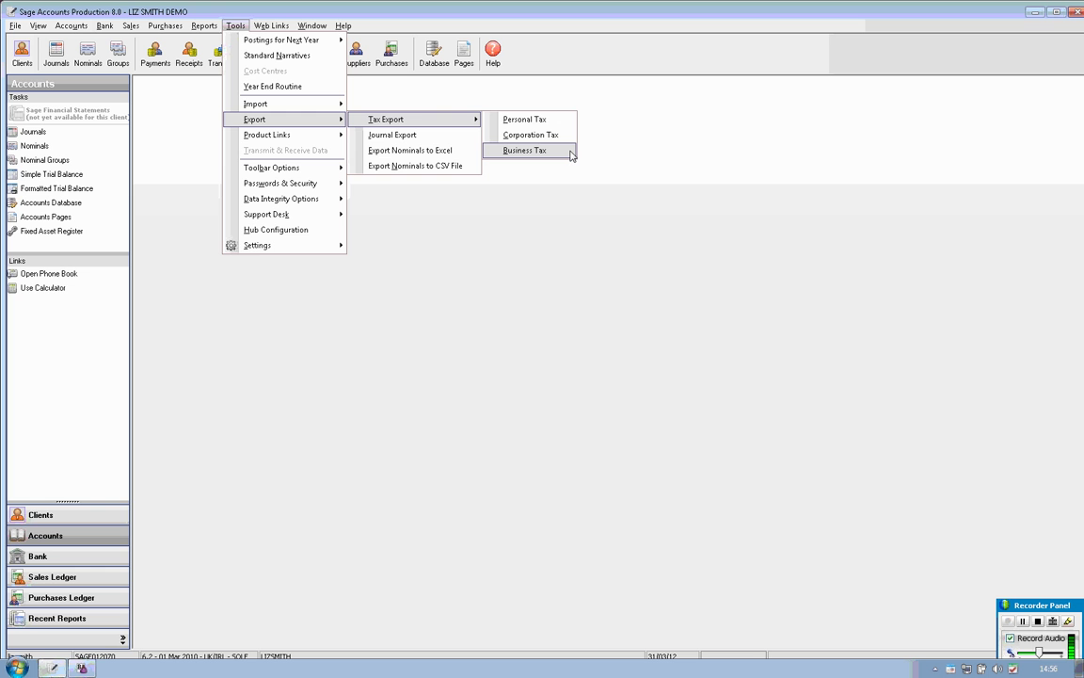
click(554, 153)
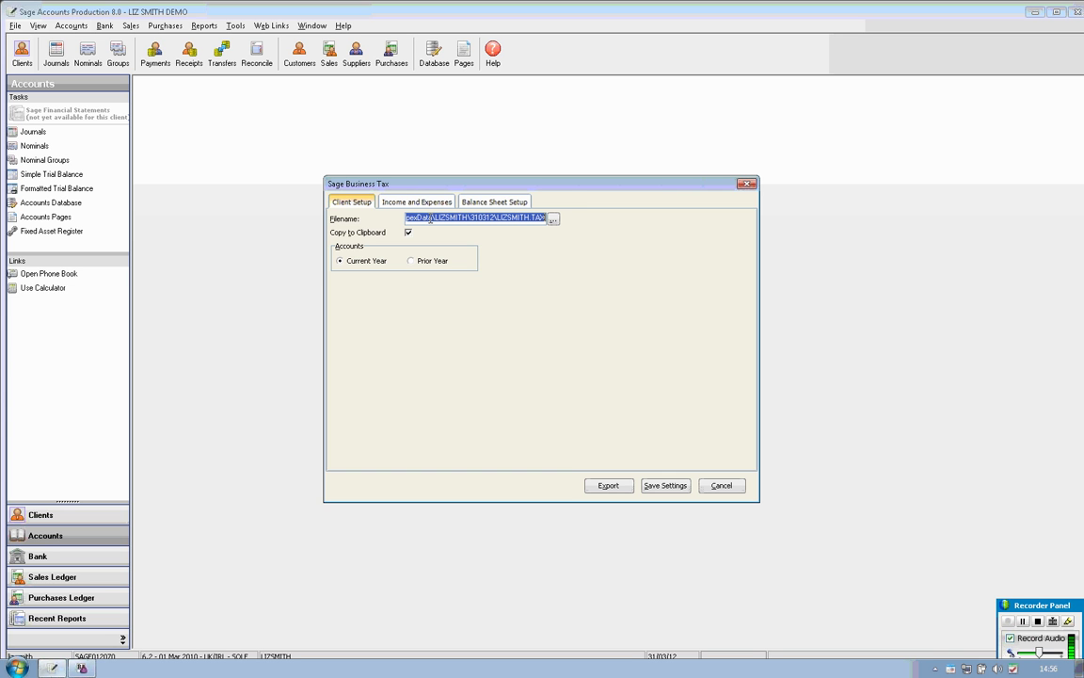
click(407, 231)
click(604, 482)
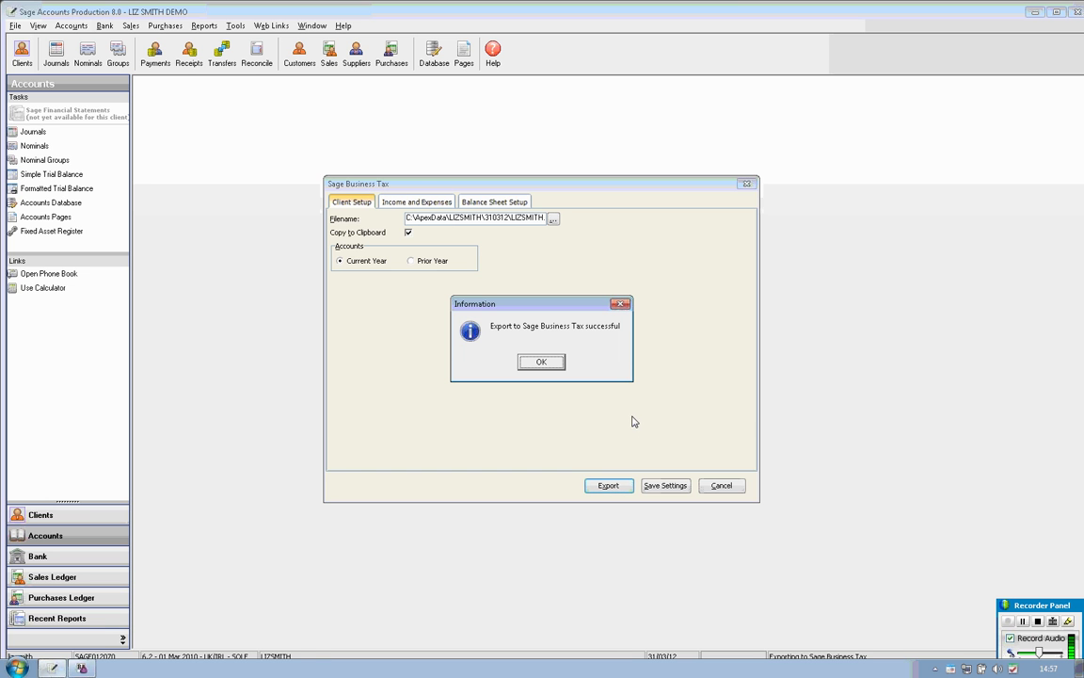
click(543, 366)
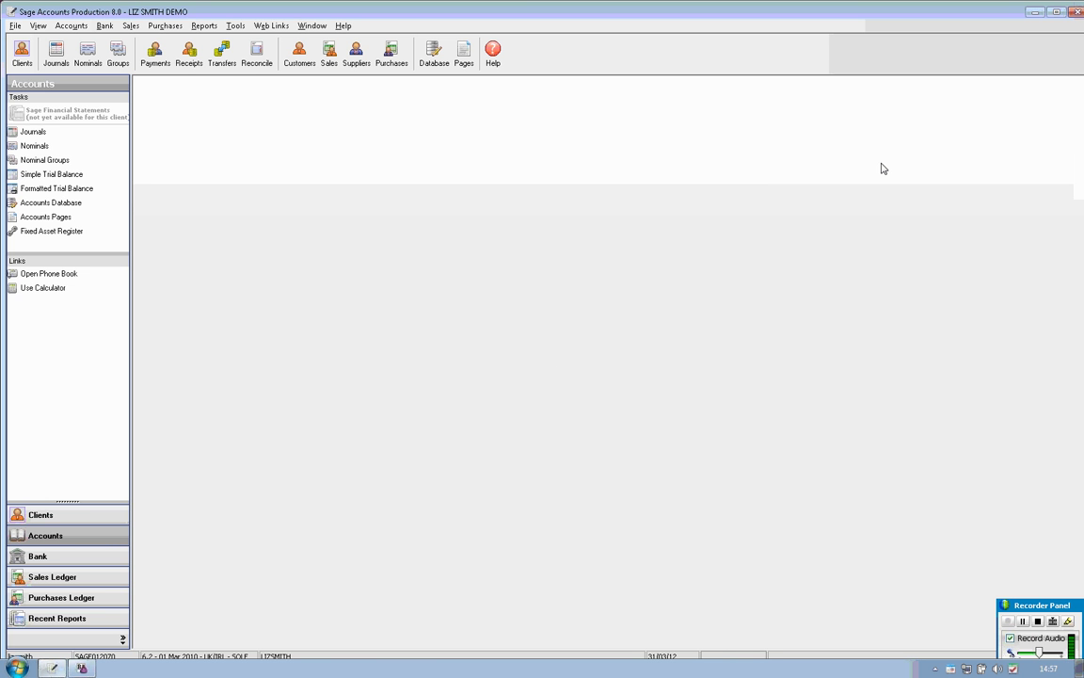
click(1033, 12)
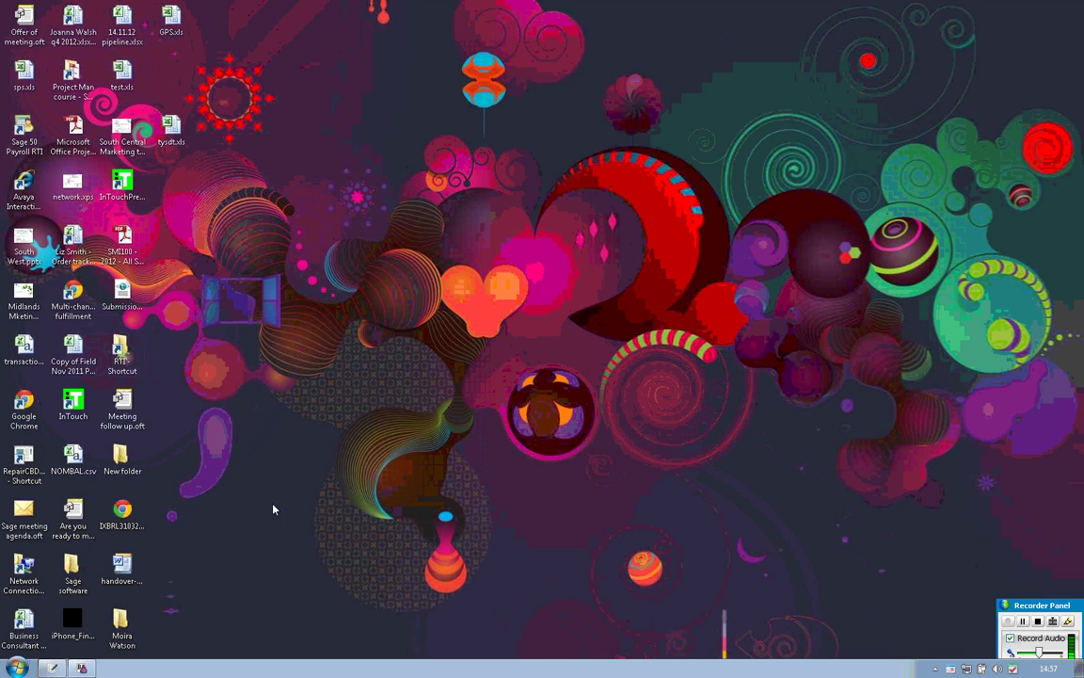
click(82, 667)
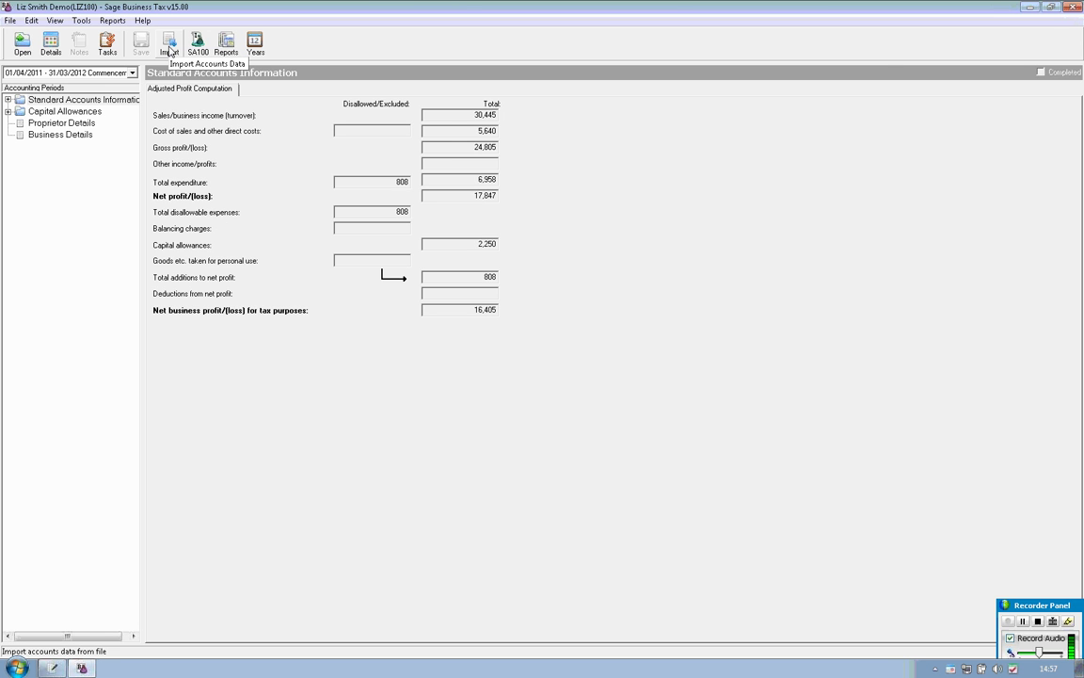
click(170, 53)
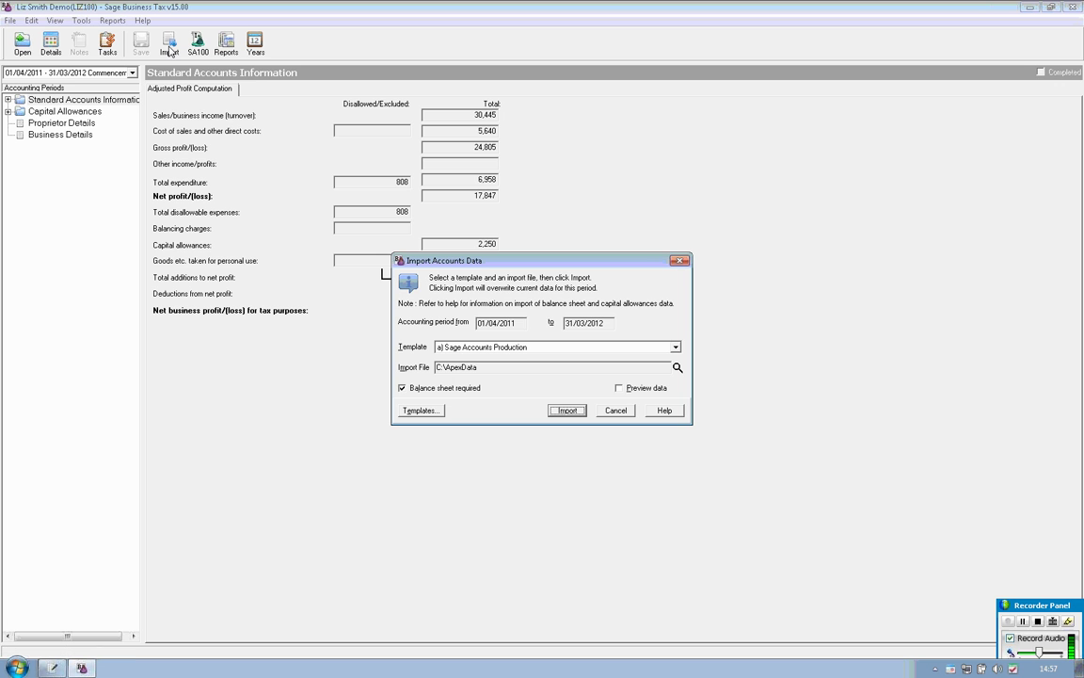
click(677, 368)
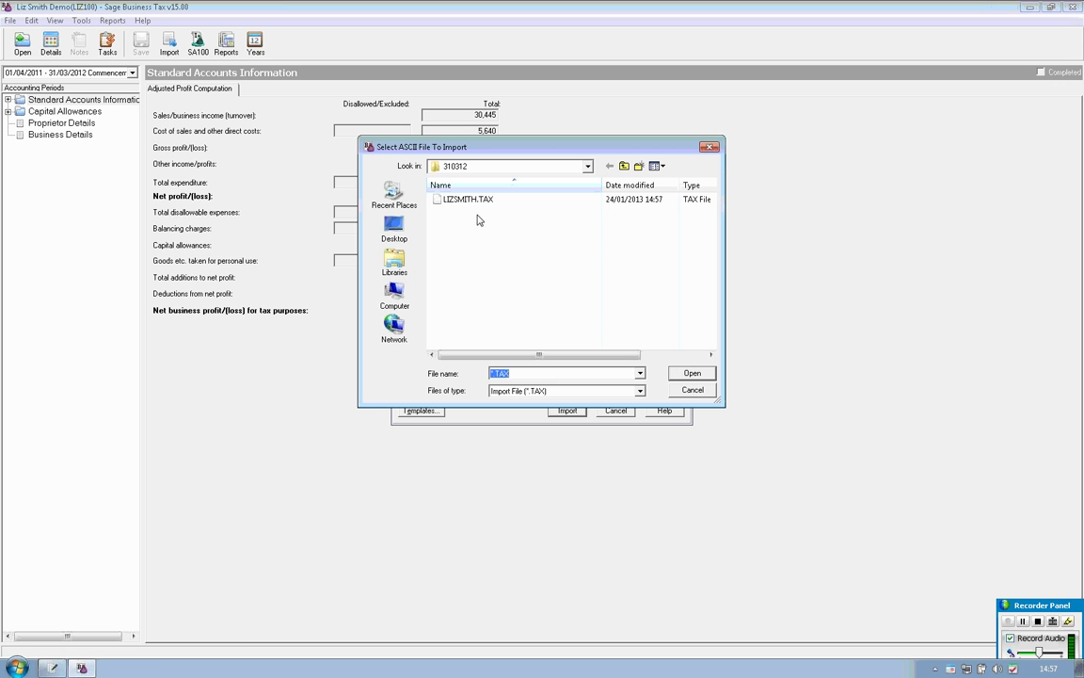
click(470, 201)
double_click(471, 202)
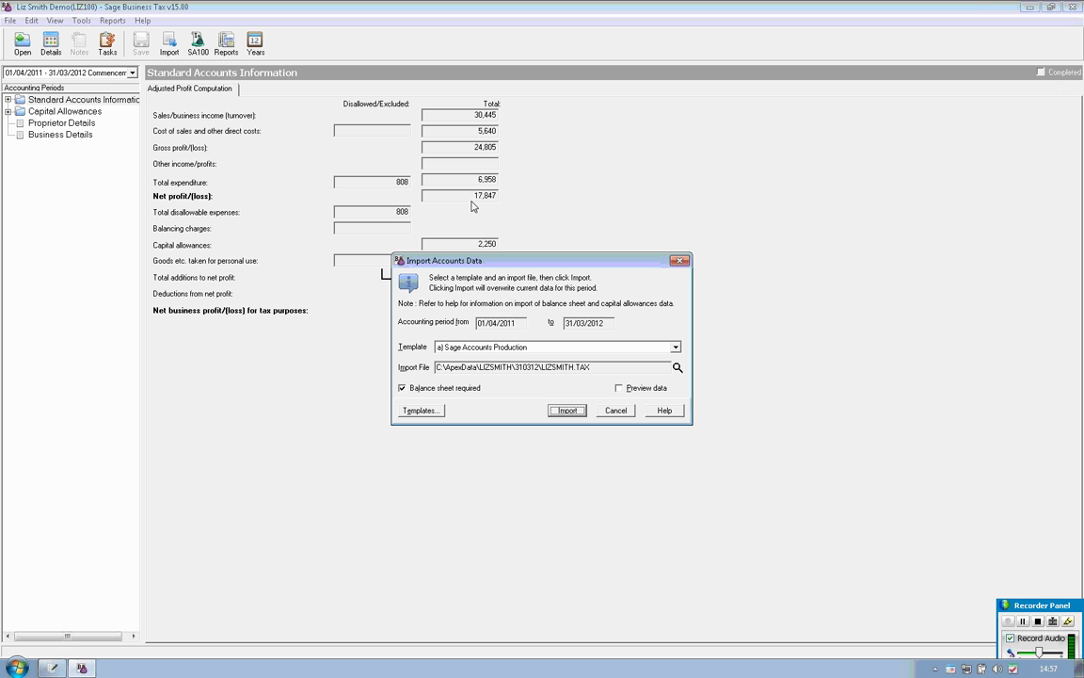
click(568, 410)
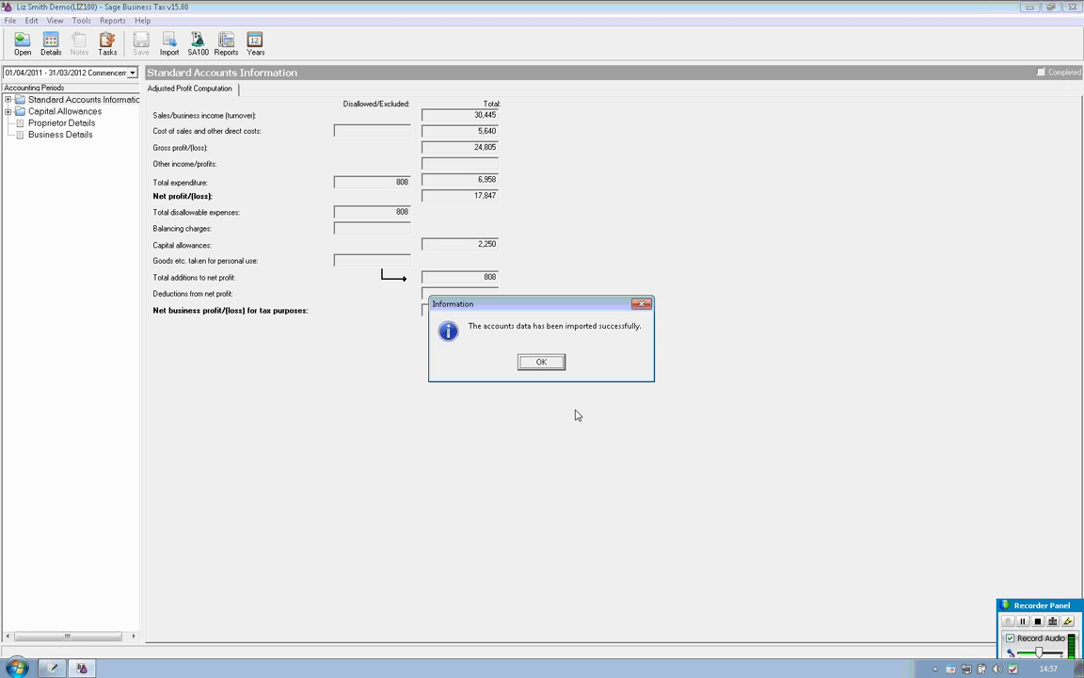
click(544, 364)
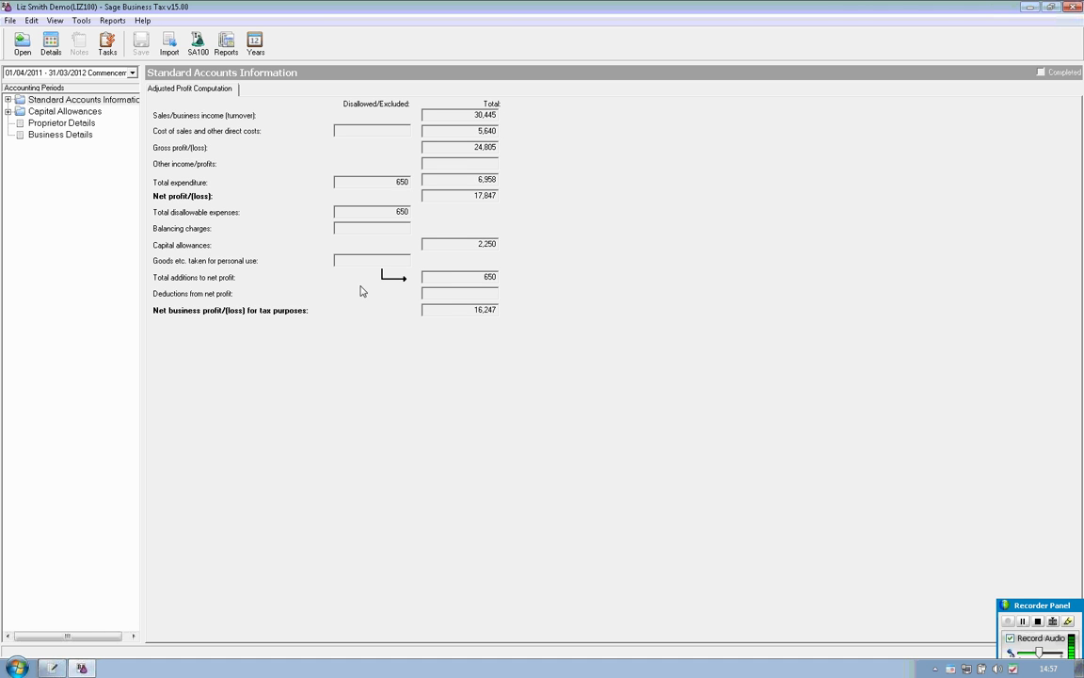
Enter 250 as the disallowable part of the 658 general administrative expenses.
click(8, 100)
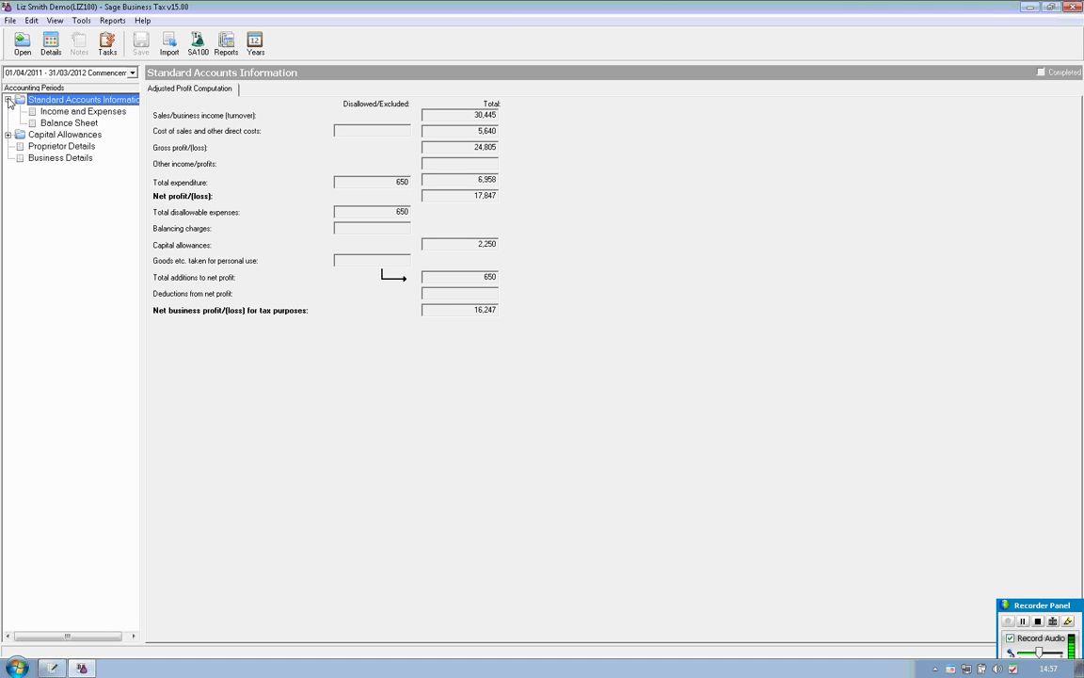
click(58, 113)
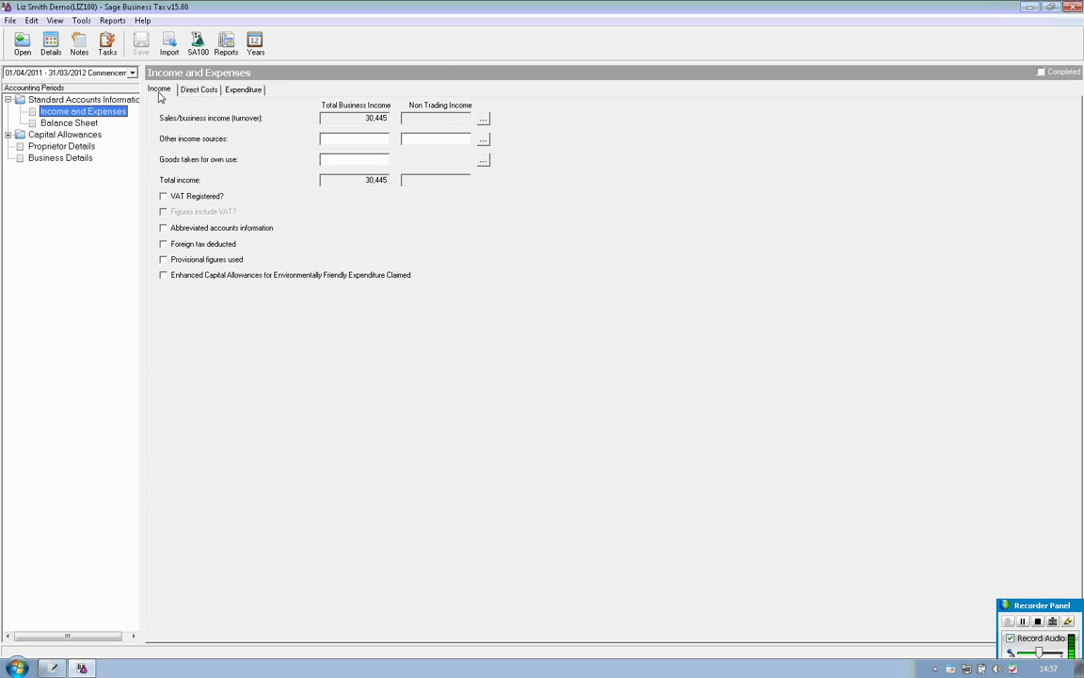
click(248, 90)
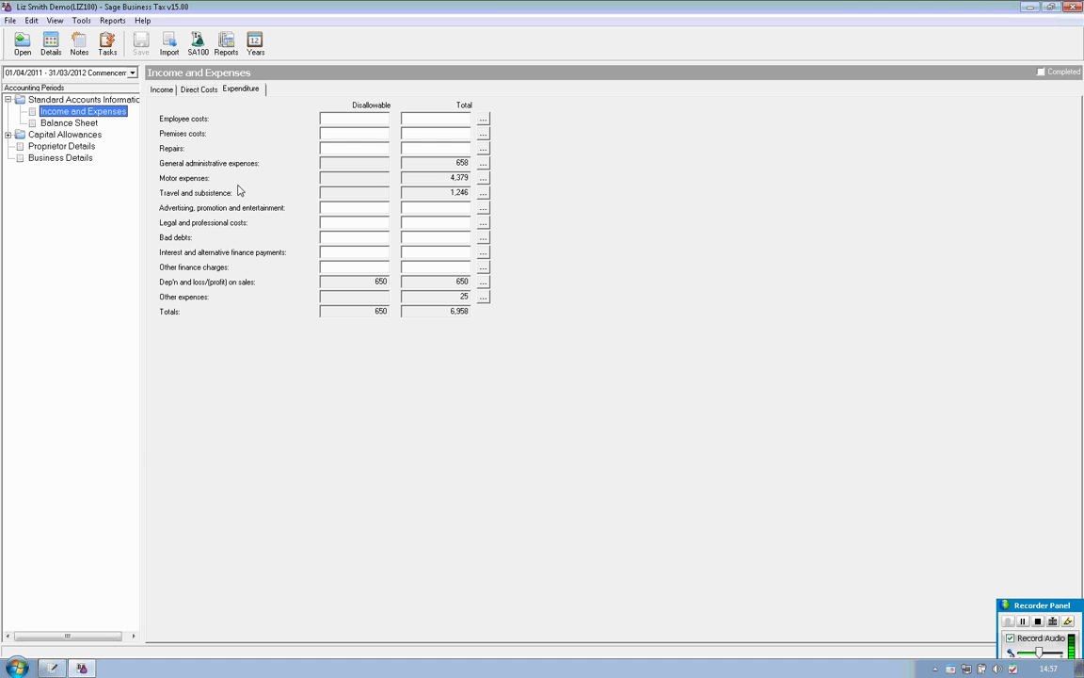
click(483, 165)
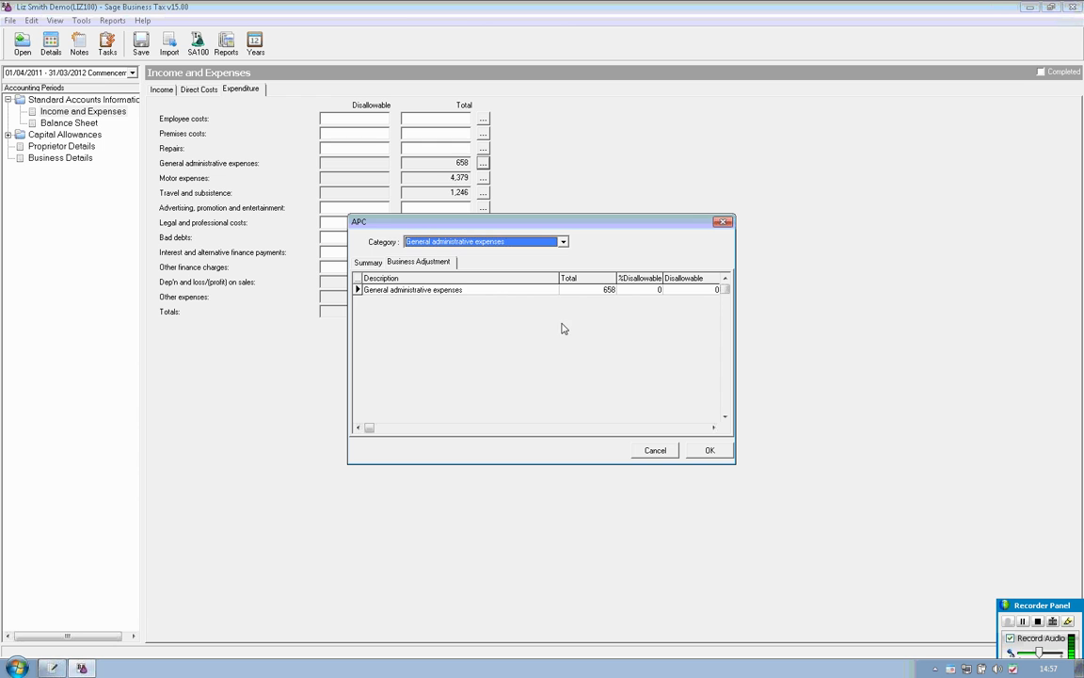
click(690, 292)
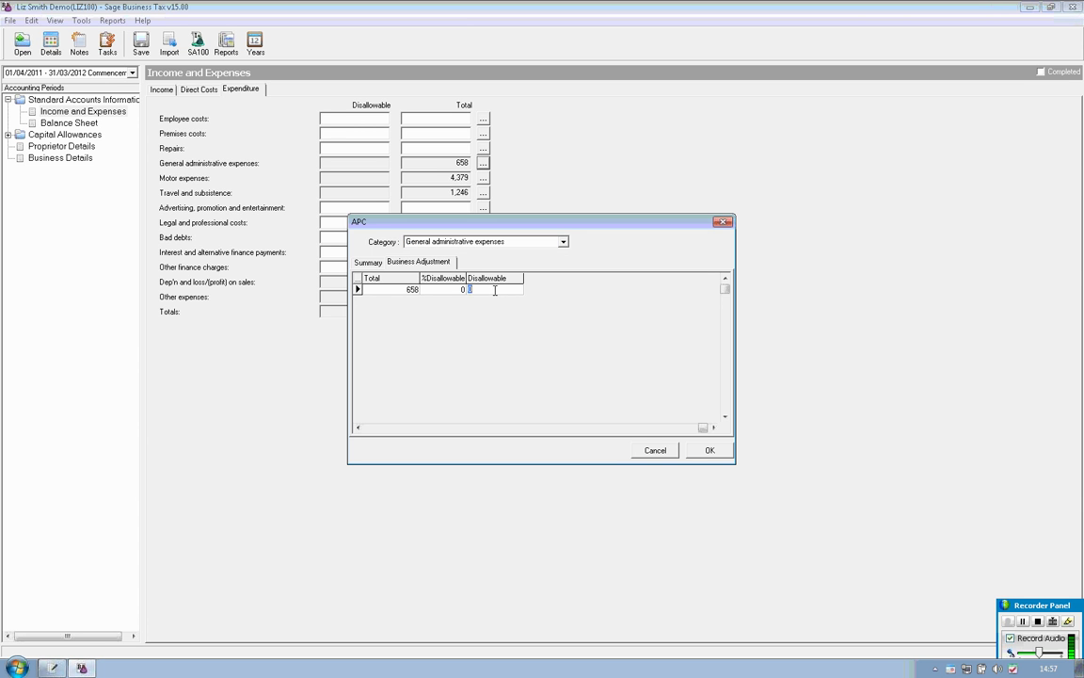
text(25)
click(699, 451)
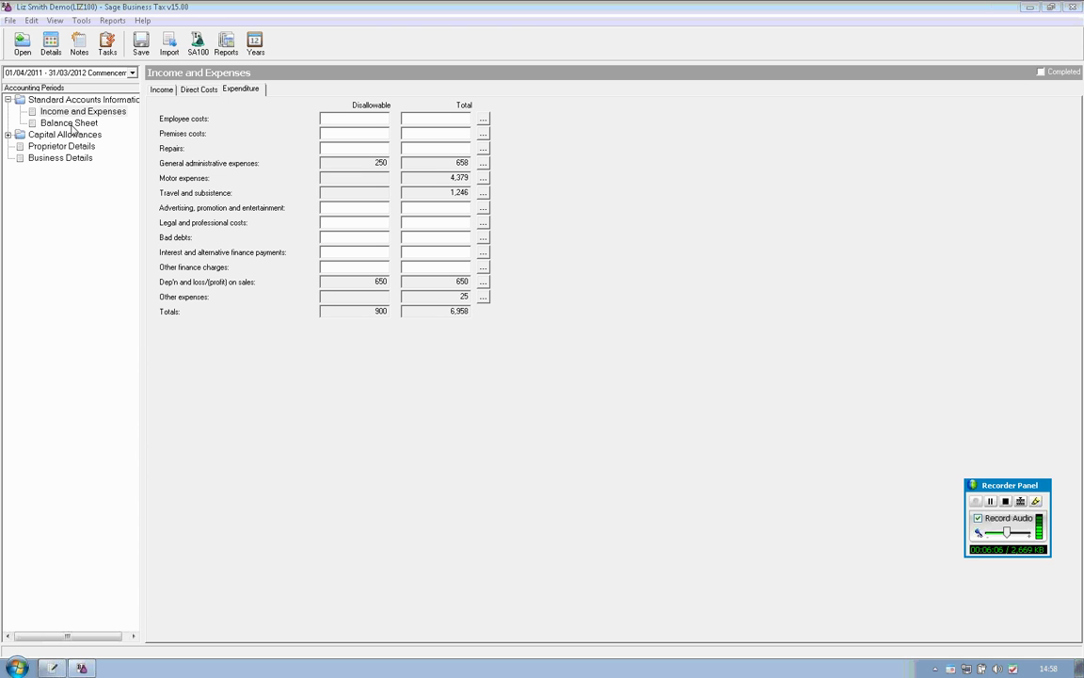
View the balance sheet, then open Annual Investment Allowance under Capital Allowances.
click(73, 129)
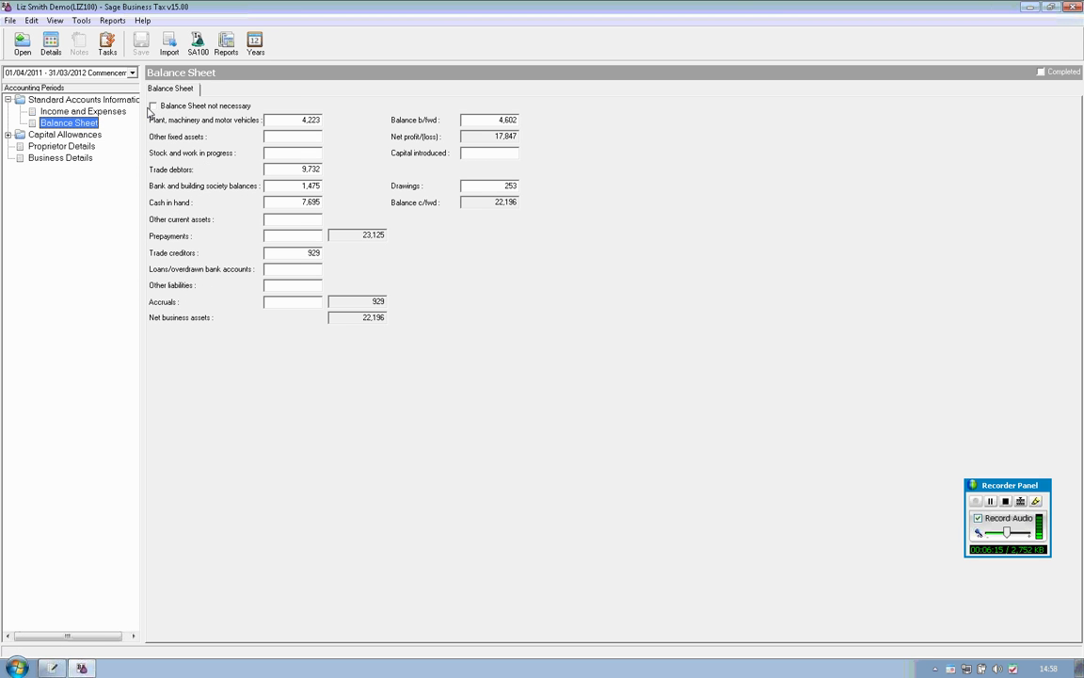
click(9, 134)
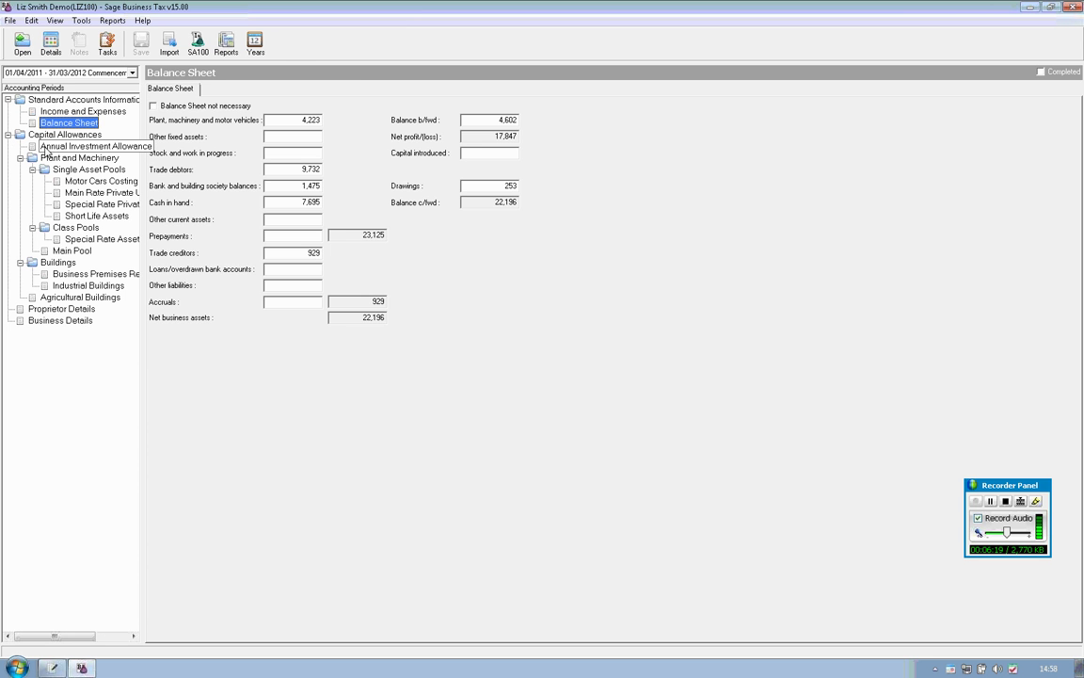
click(45, 148)
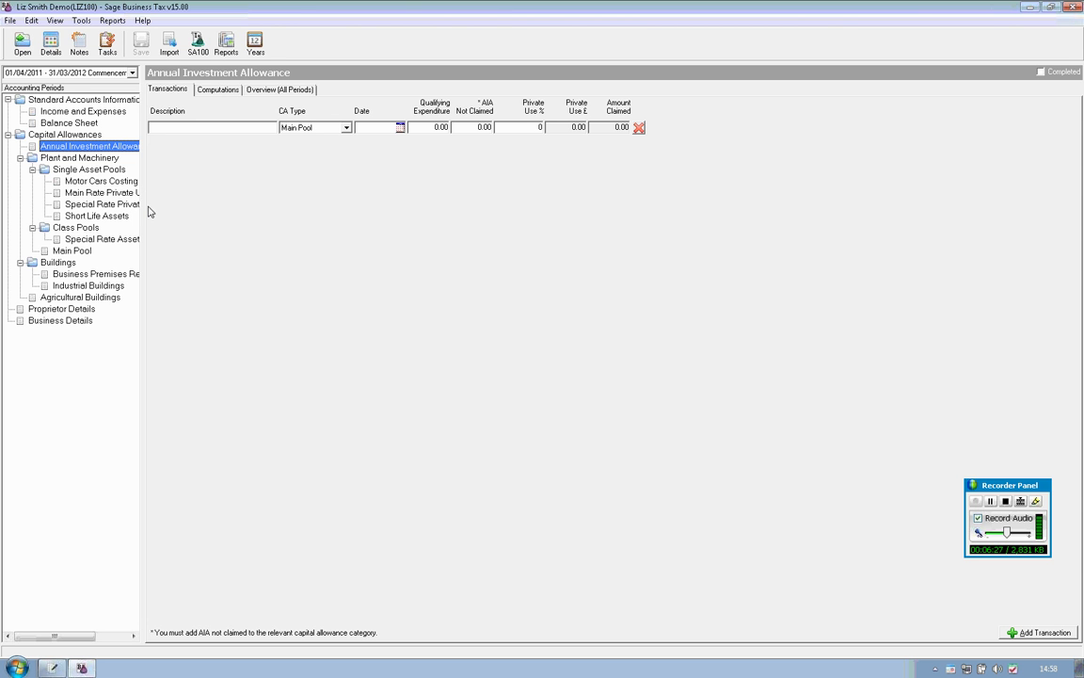
Add a Main Pool entry 'pool balance' dated 01/04/2011 for 5000.00, typed Initial WDV B/Fwd.
drag(141, 204, 216, 208)
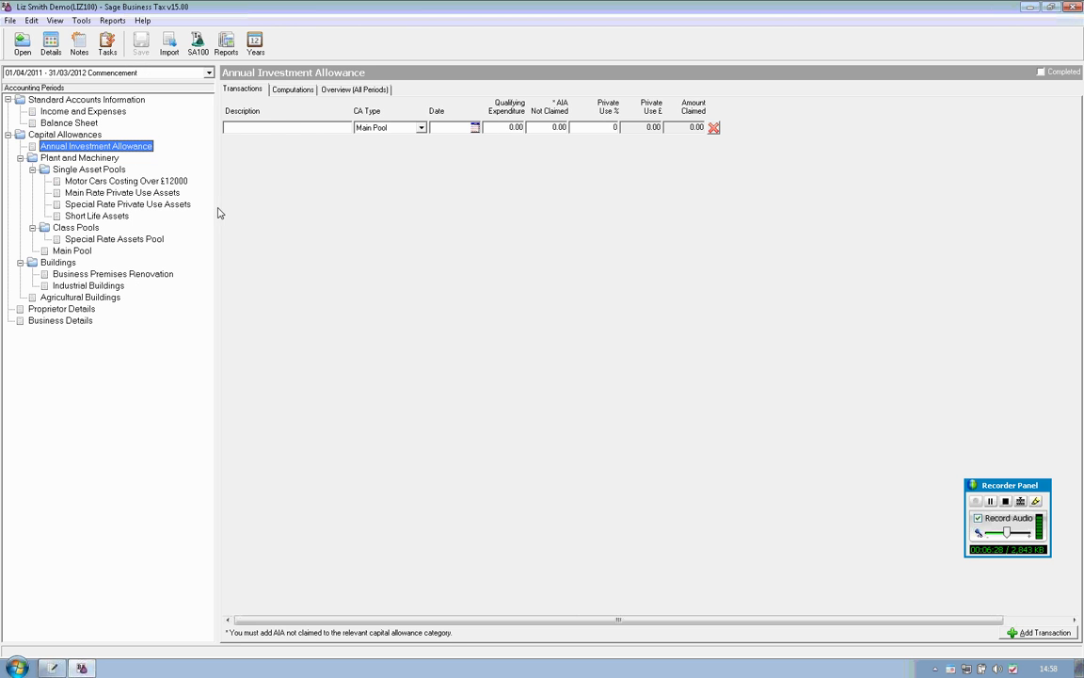
click(76, 250)
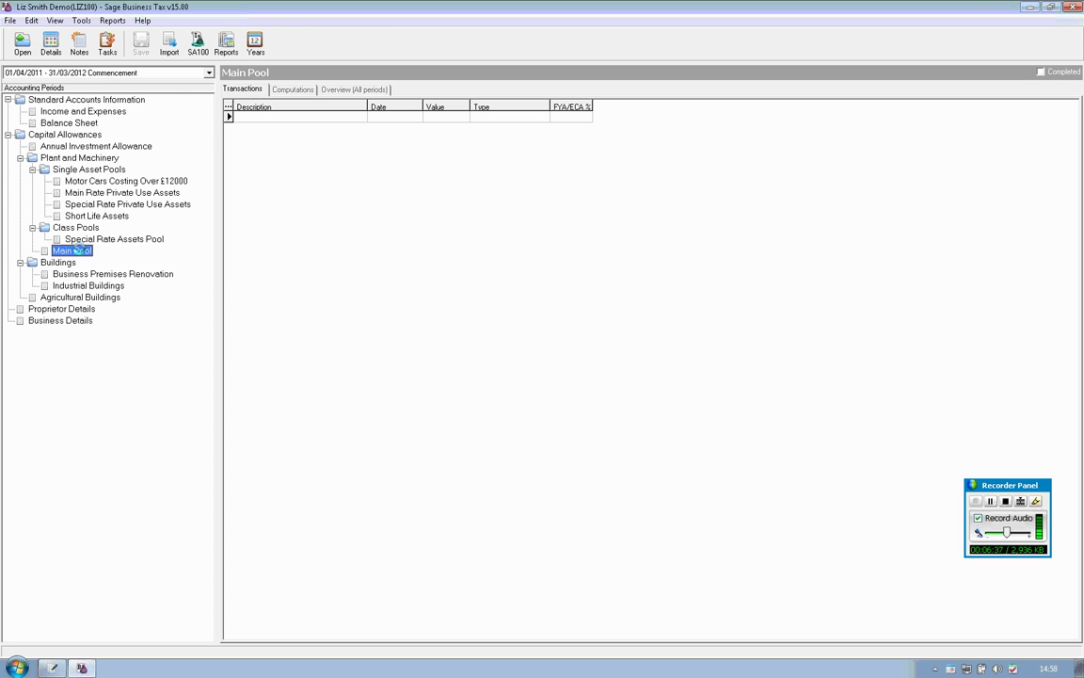
click(255, 114)
text(pool balance)
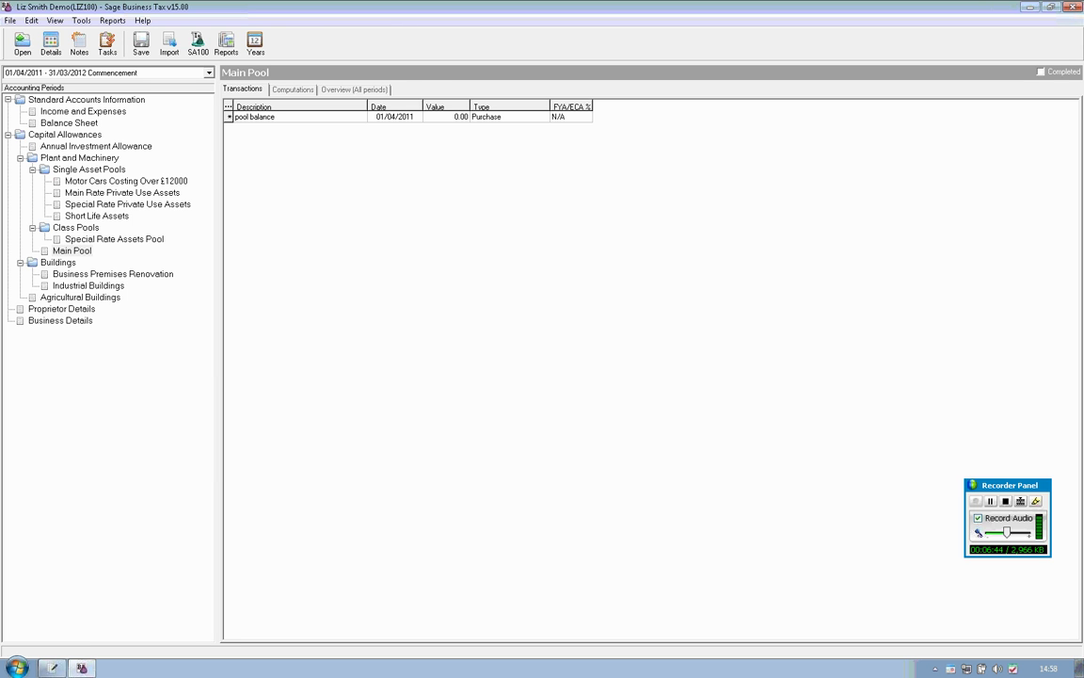
key(Tab)
key(Tab)
text(5000)
key(Tab)
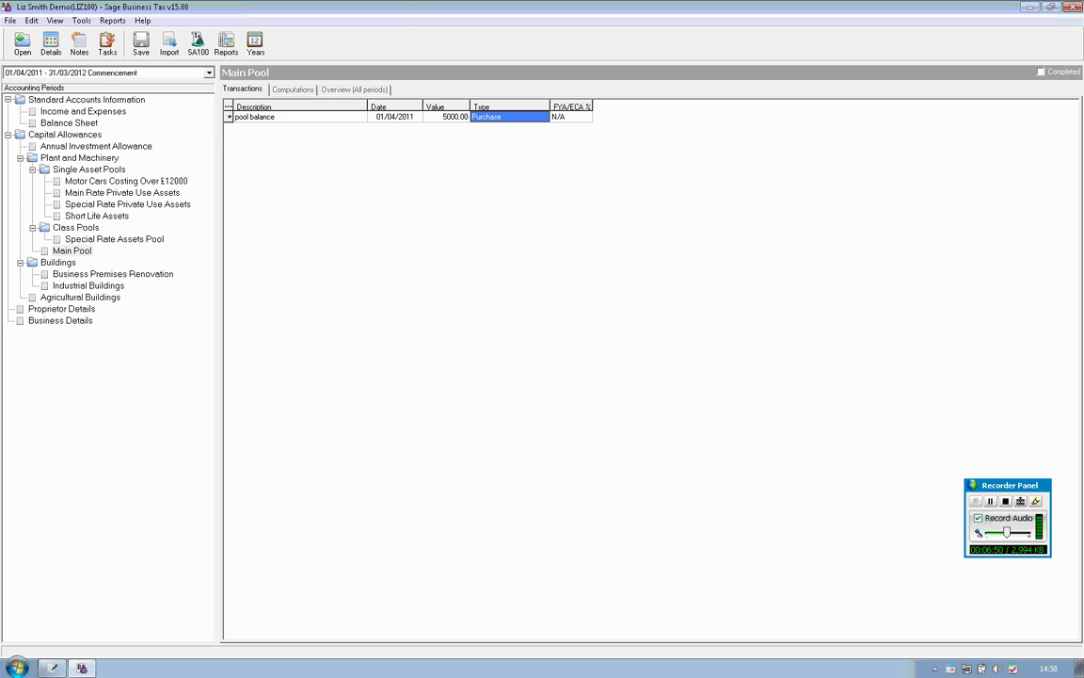
click(543, 116)
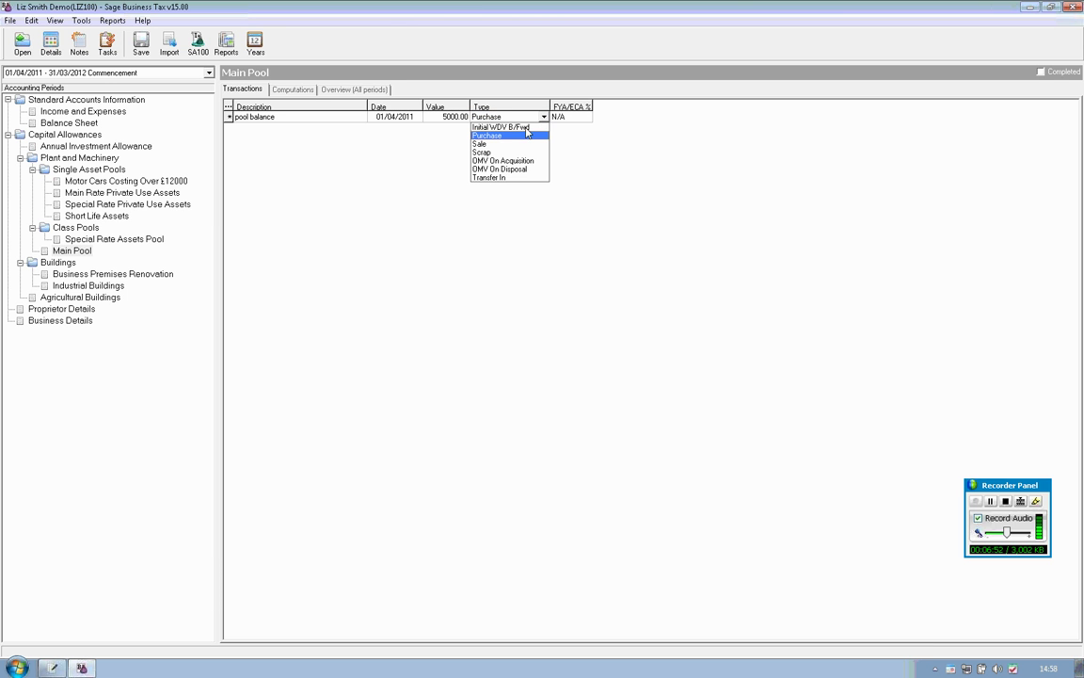
click(523, 126)
key(Tab)
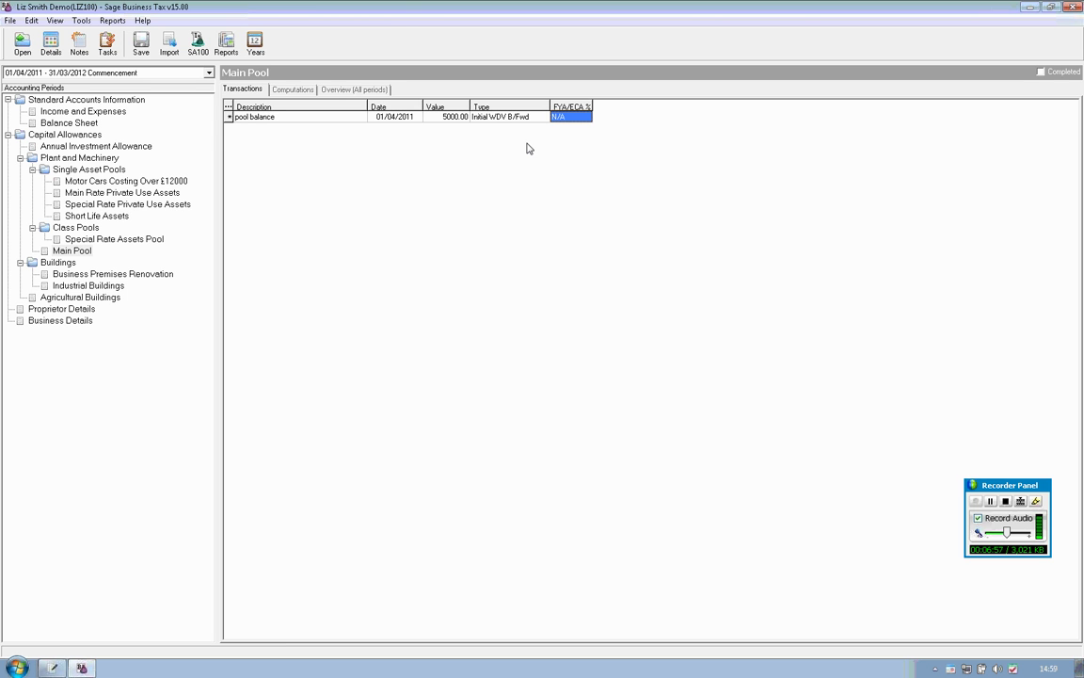
key(Tab)
click(316, 118)
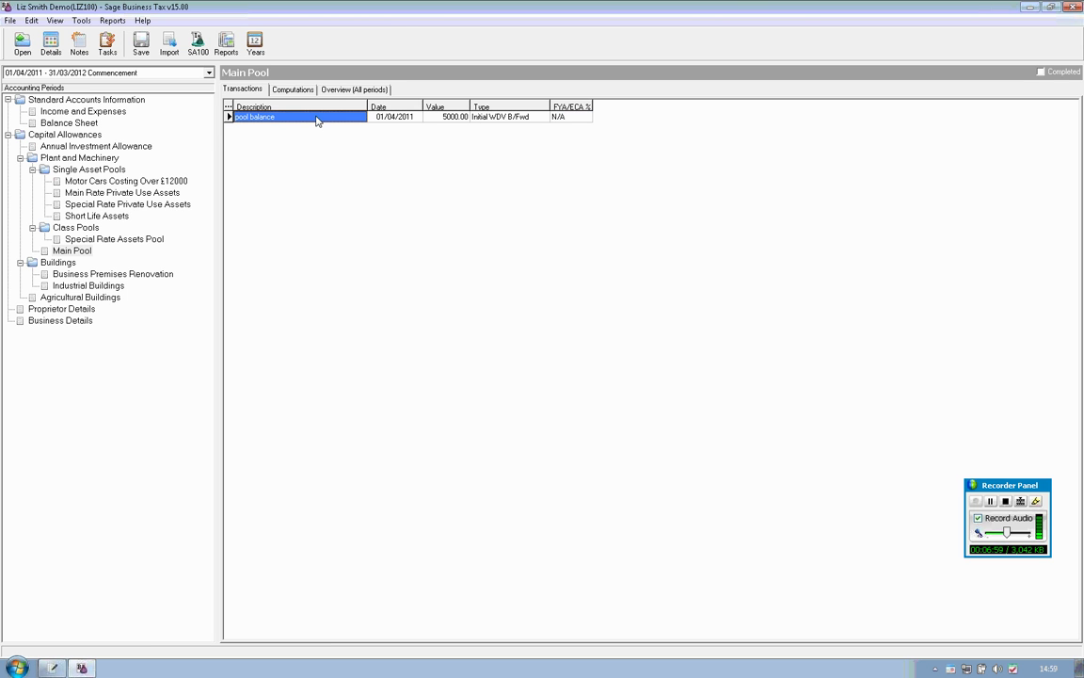
From Proprietor Details, select the Adjusted profit computation report for the 2011–2012 accounting period.
click(31, 315)
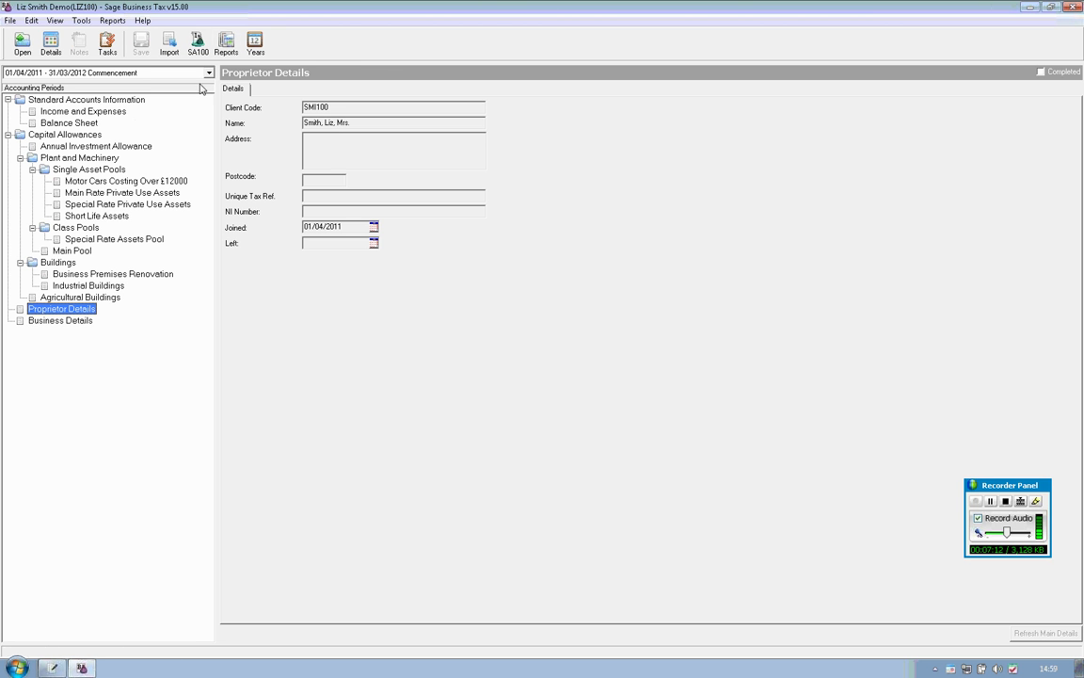
click(227, 45)
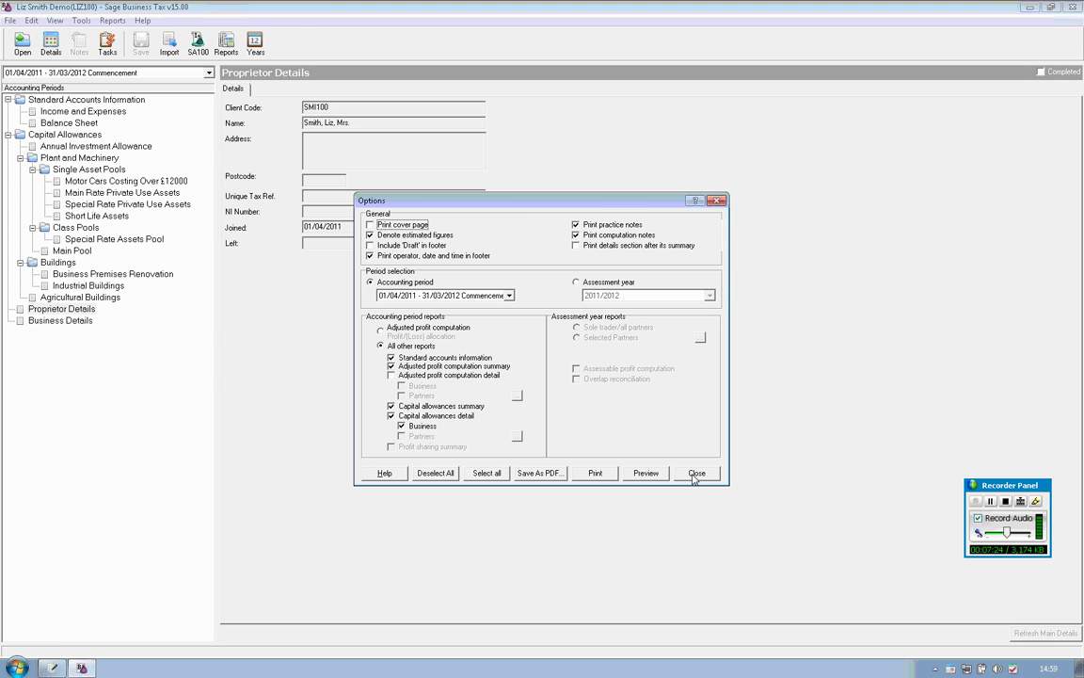
click(380, 328)
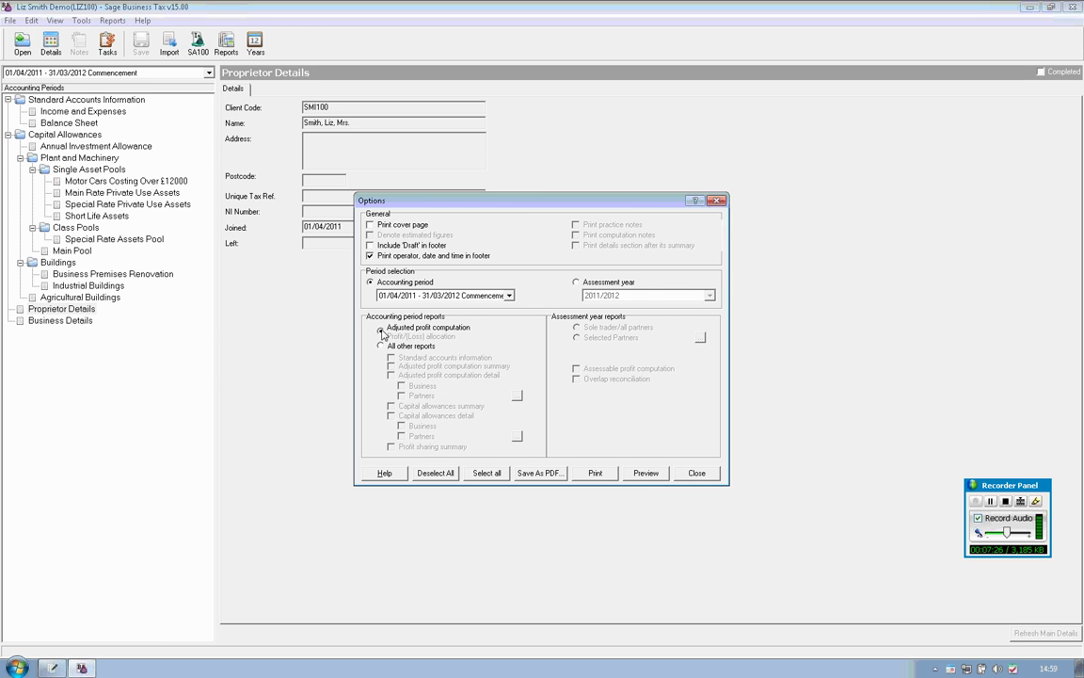
Preview the adjusted profit computation, confirm the 15,497.00 adjusted profit, then close the preview and options.
click(642, 474)
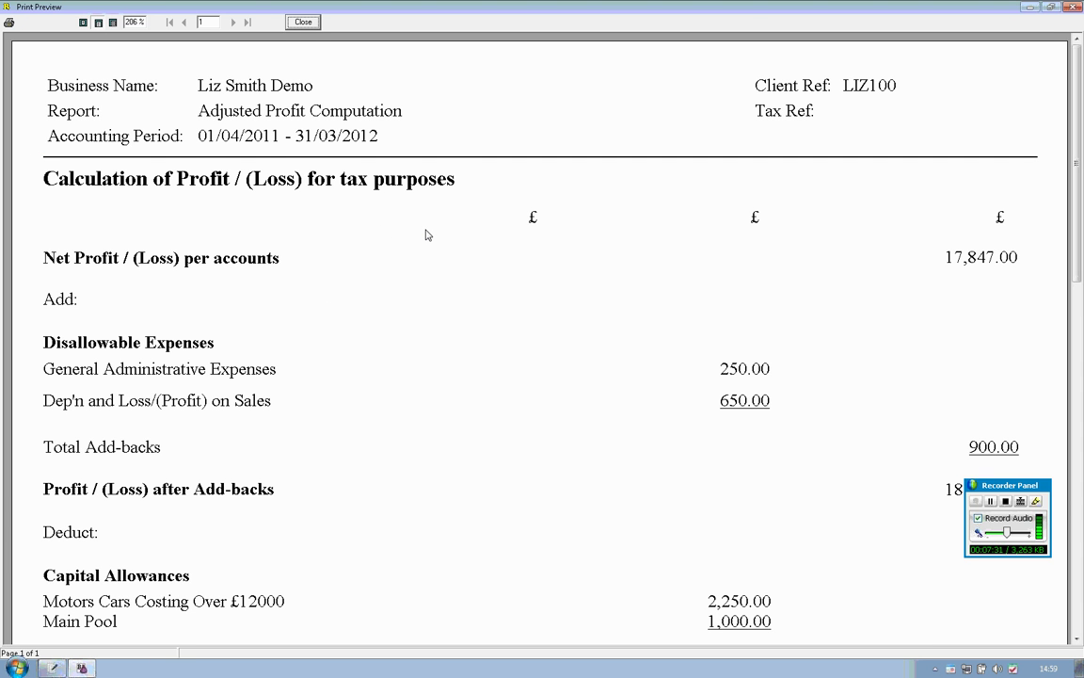
scroll(425, 235, down, 3)
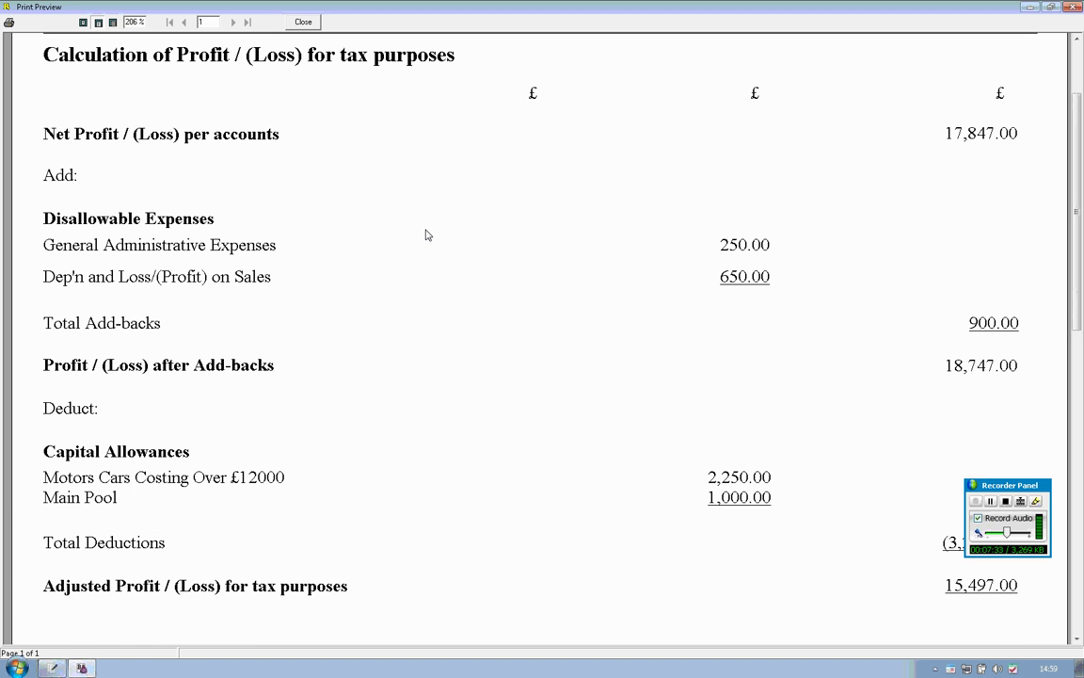
scroll(425, 235, down, 2)
scroll(426, 234, down, 2)
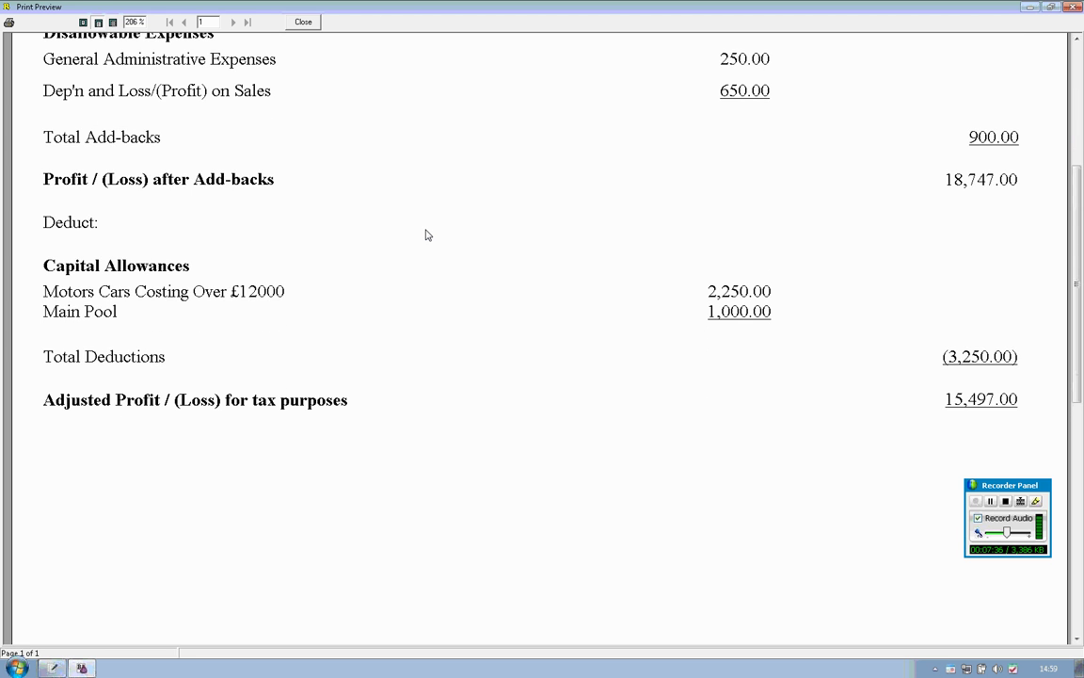
scroll(425, 234, up, 3)
scroll(425, 234, up, 3)
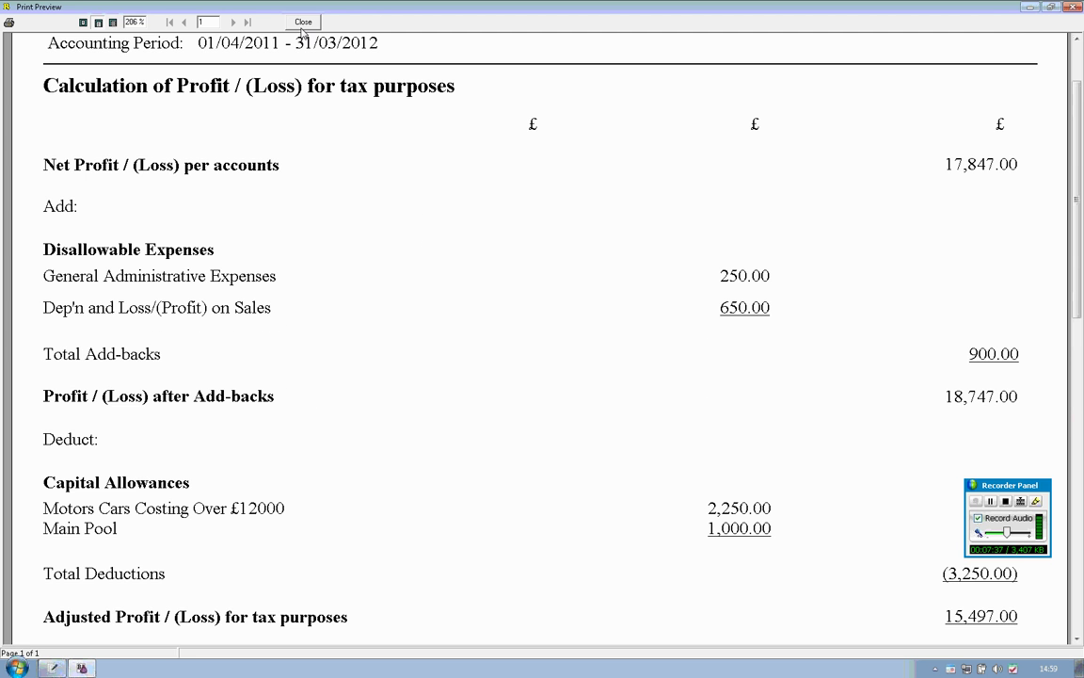
click(303, 22)
click(694, 474)
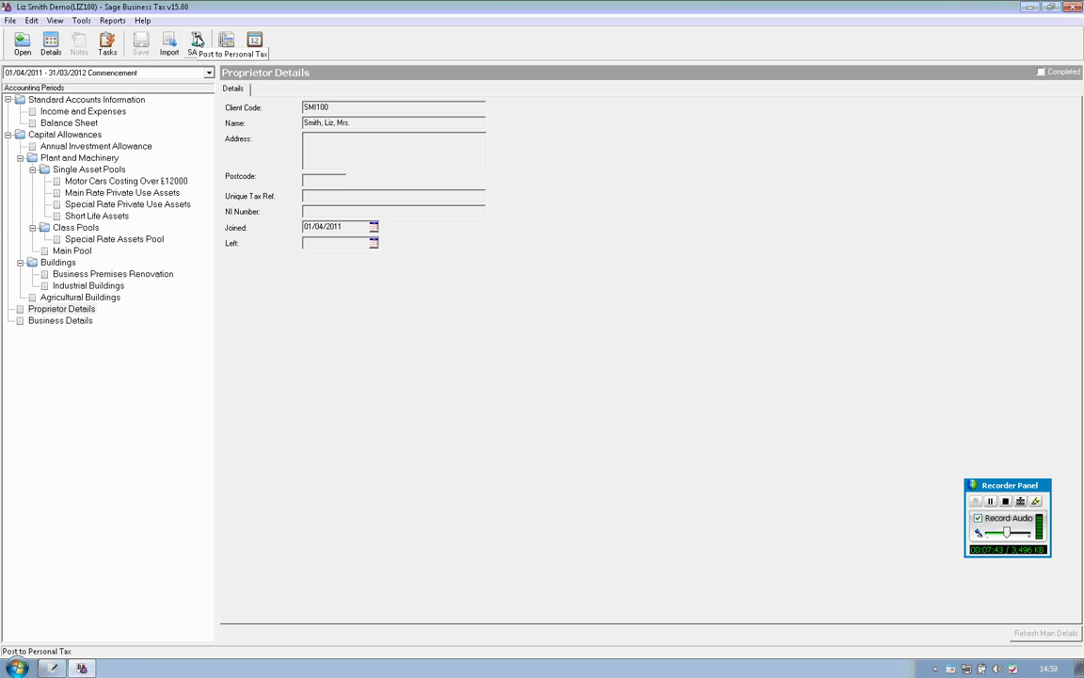
Post 2010/2011 and 2011/2012 business data to Personal Tax, overwriting existing years, and open the client.
click(197, 41)
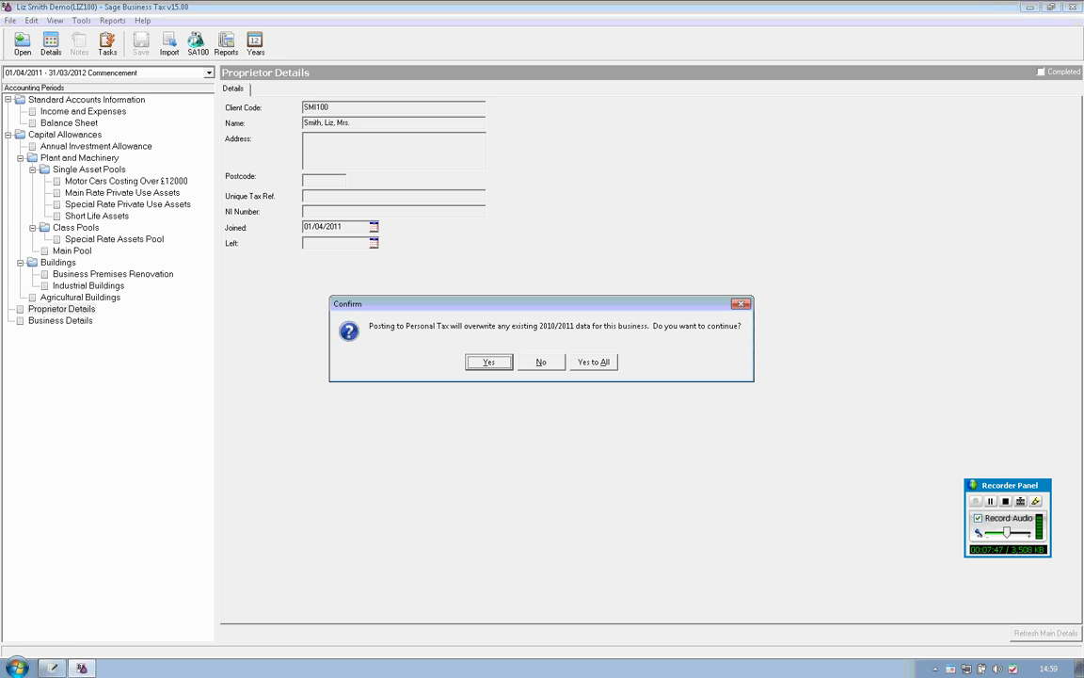
click(485, 363)
click(594, 362)
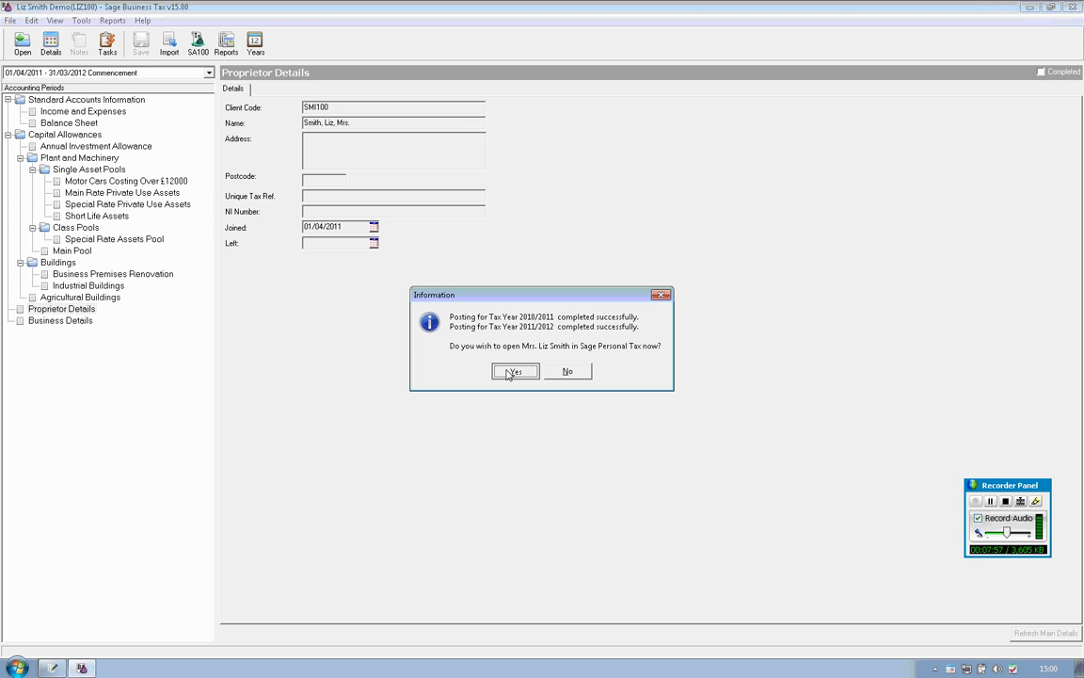
click(513, 372)
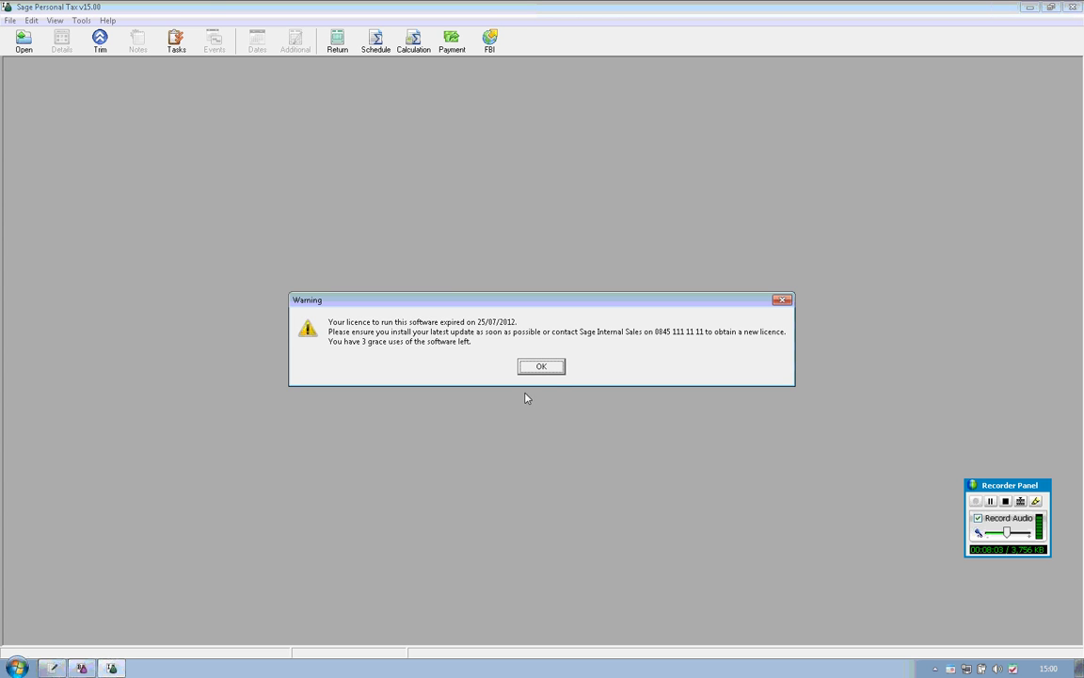
Dismiss the licence warning and expand Earned income > Self-employments > the demo business in the tree.
click(541, 366)
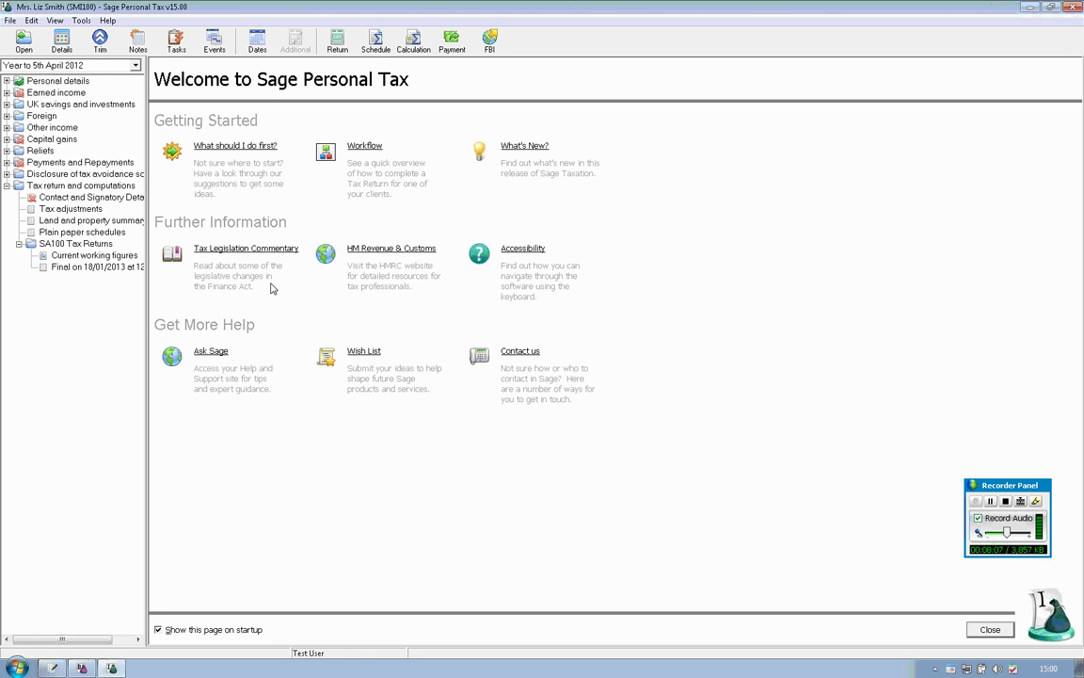
click(6, 92)
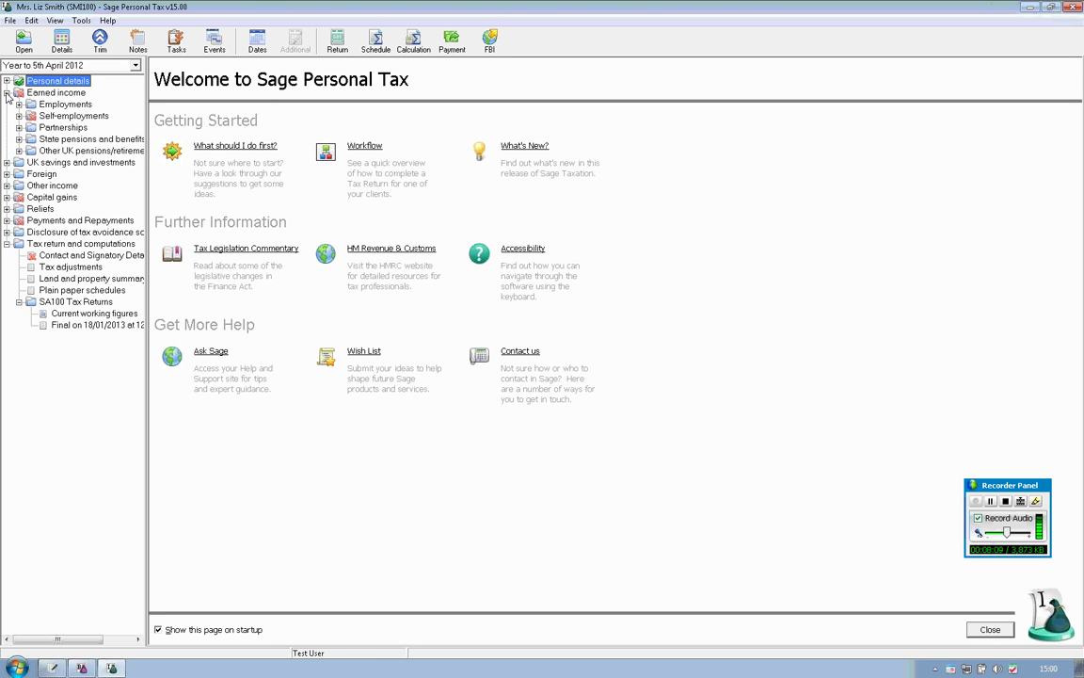
click(18, 116)
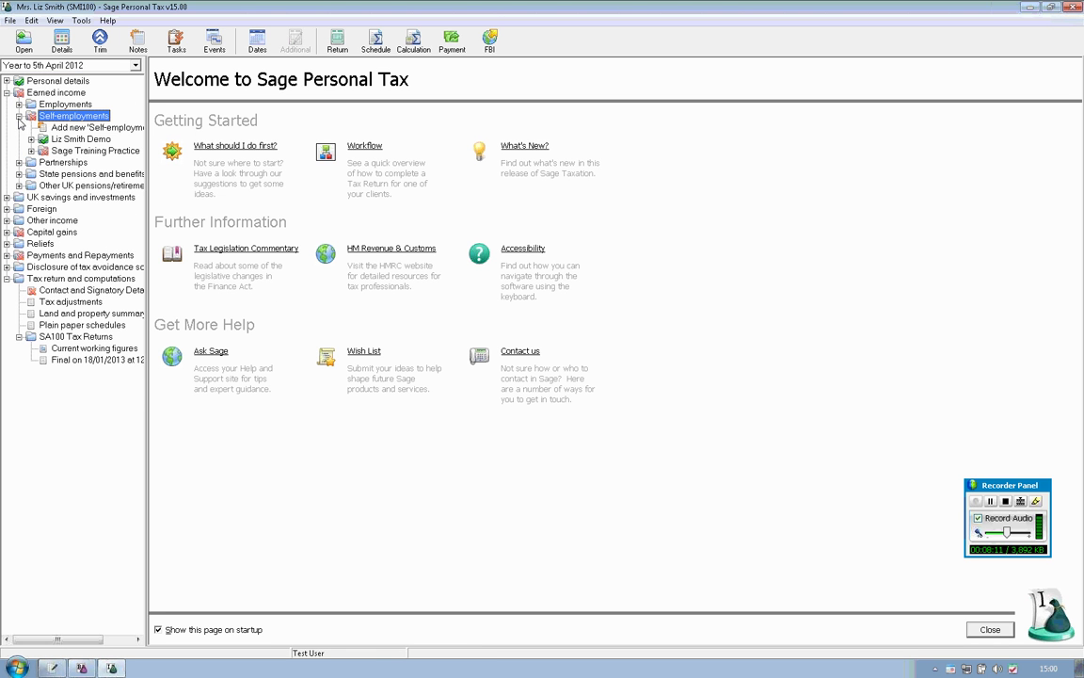
click(31, 138)
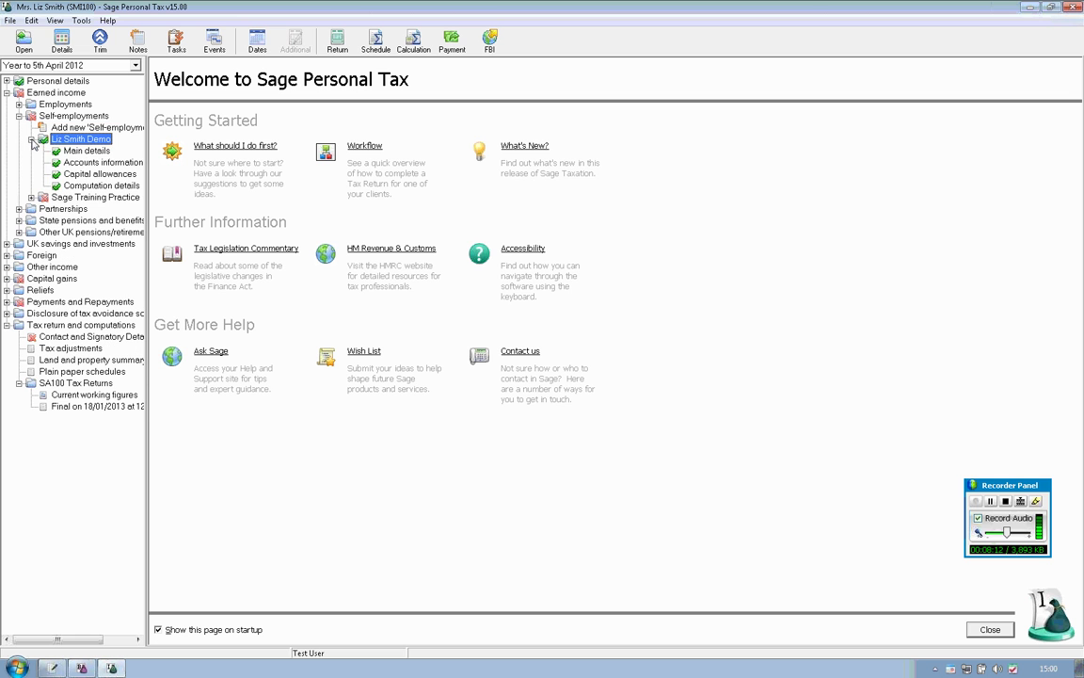
Review the posted accounts by Expenditure, the 3,250.00 capital allowances, then the computation details.
click(80, 153)
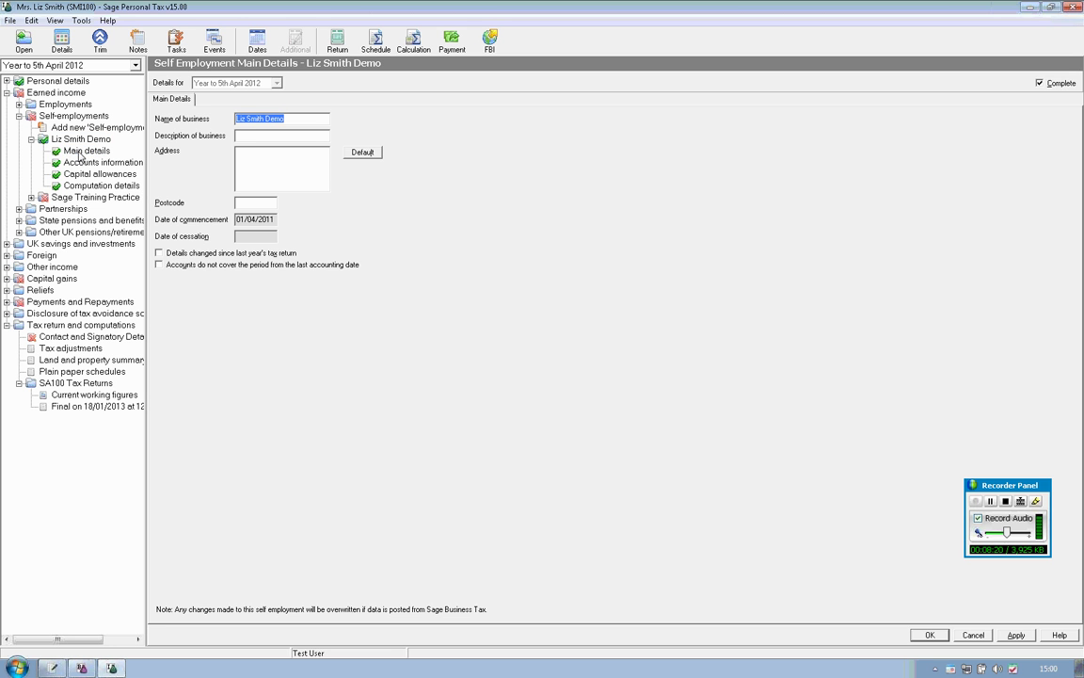
click(81, 163)
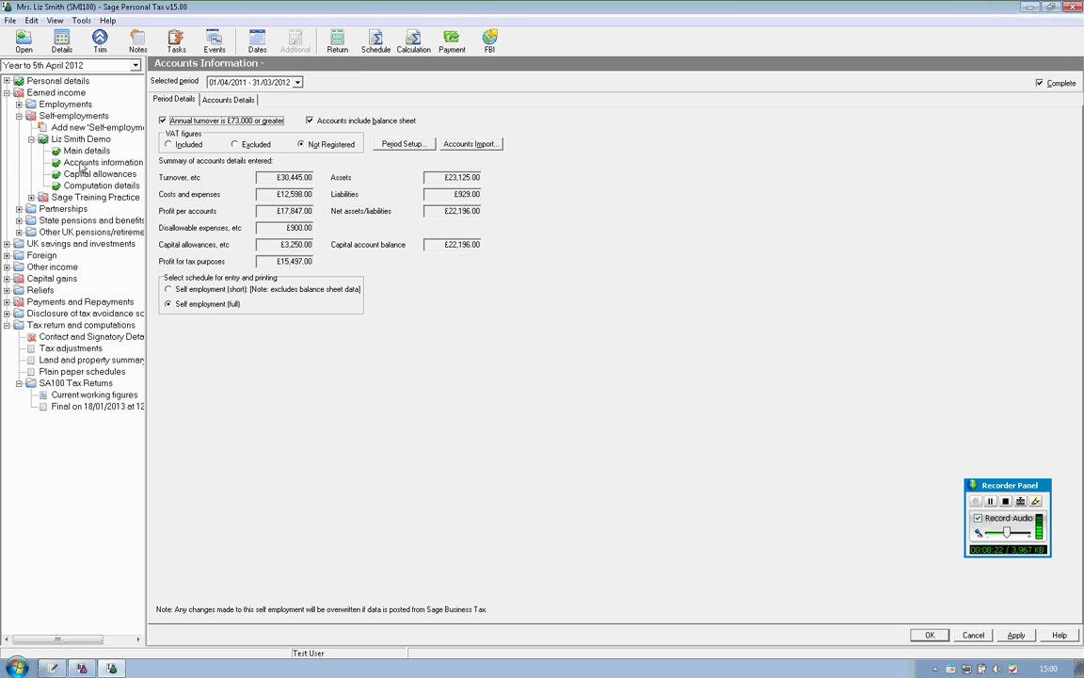
click(231, 100)
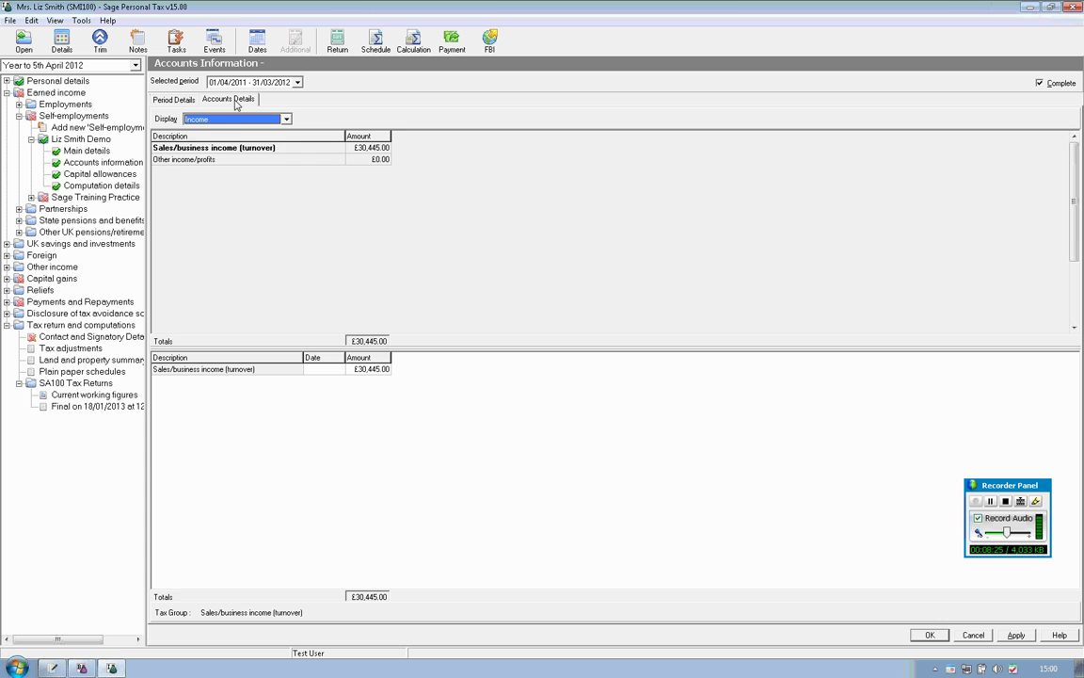
click(235, 118)
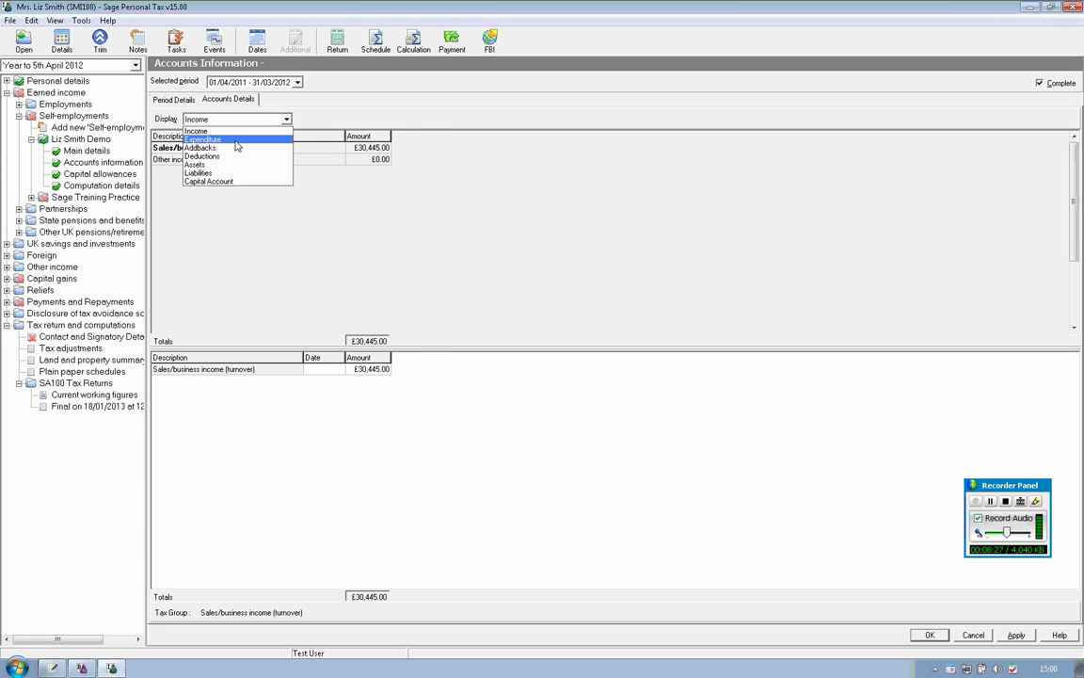
click(237, 143)
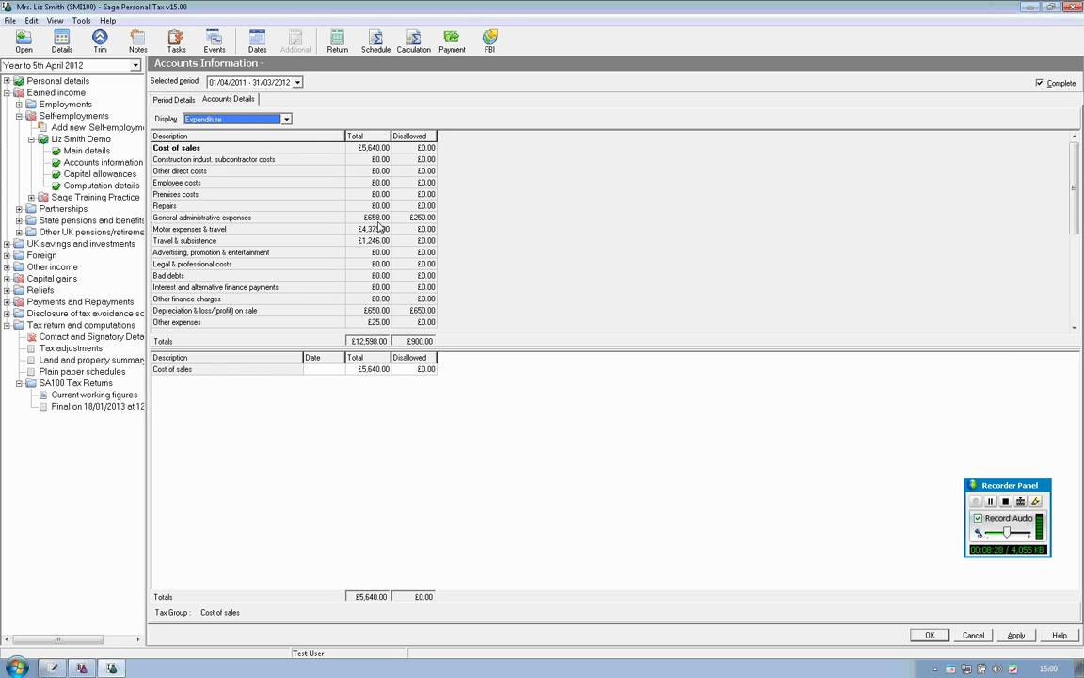
click(84, 175)
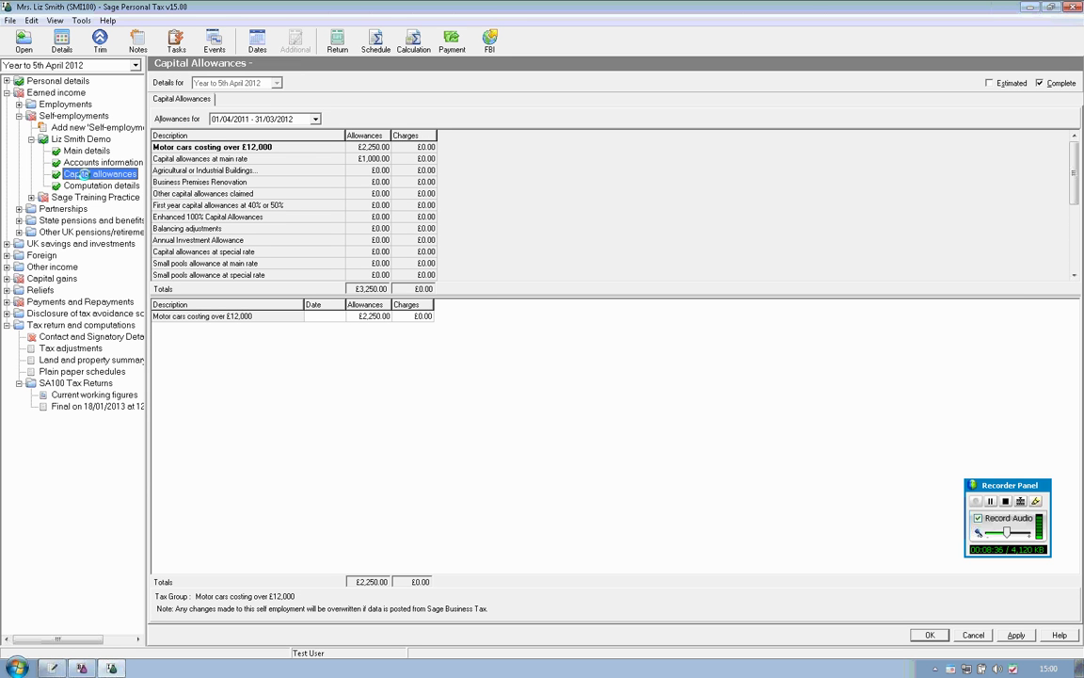
click(85, 186)
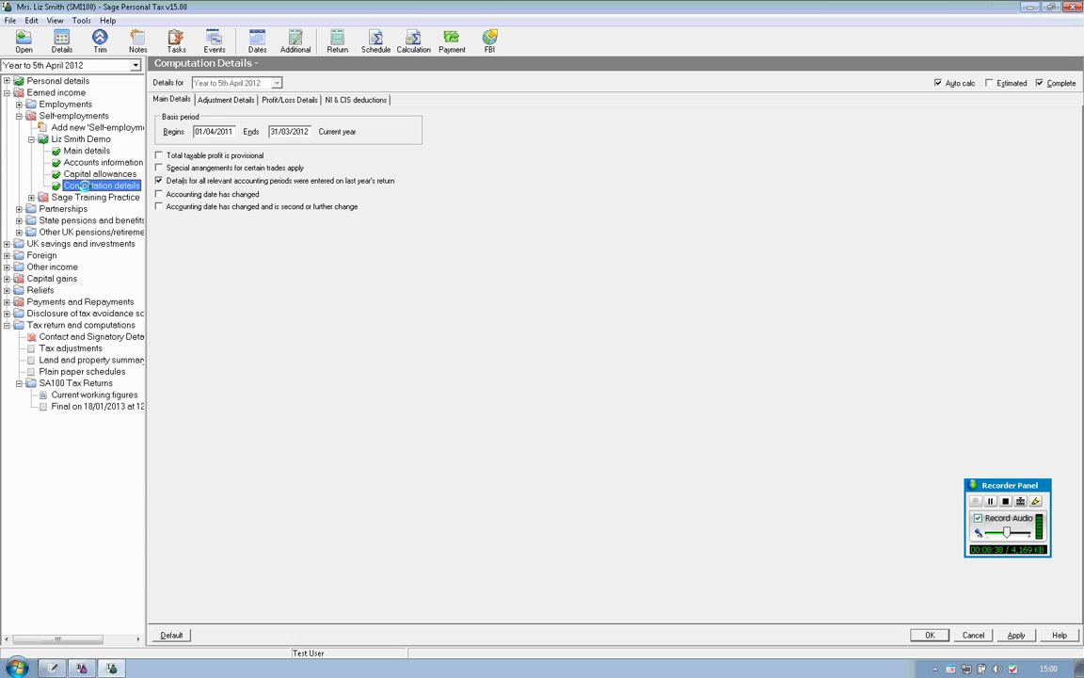
Collapse the business and Self-employments nodes, then briefly expand and collapse Employments and Self-employments.
click(31, 139)
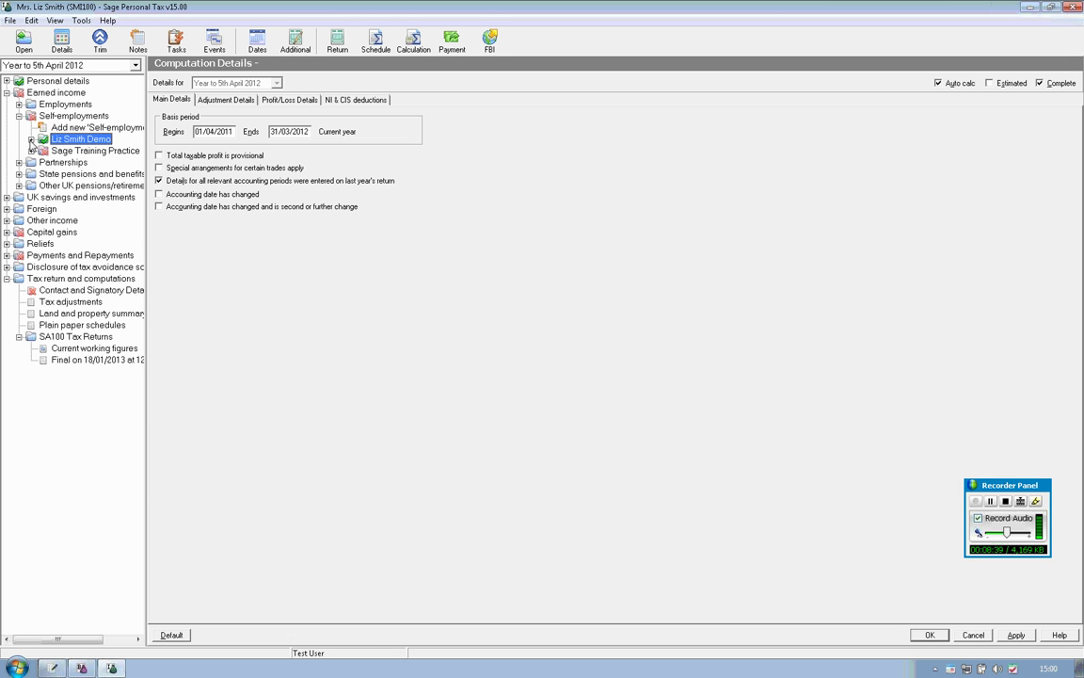
click(19, 116)
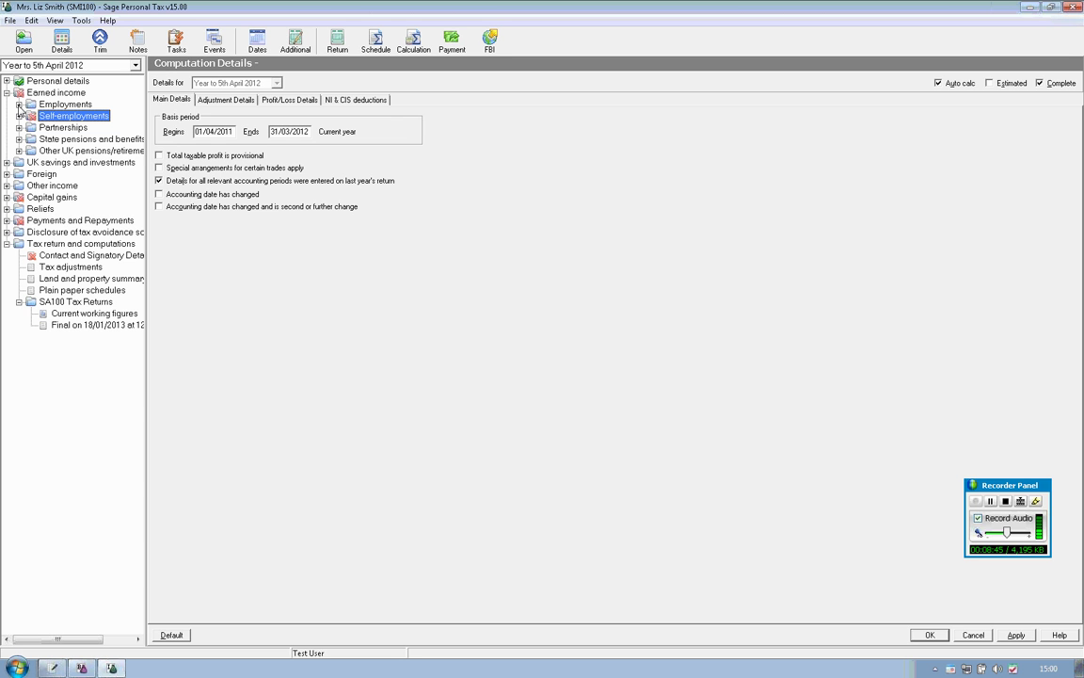
click(19, 105)
click(18, 104)
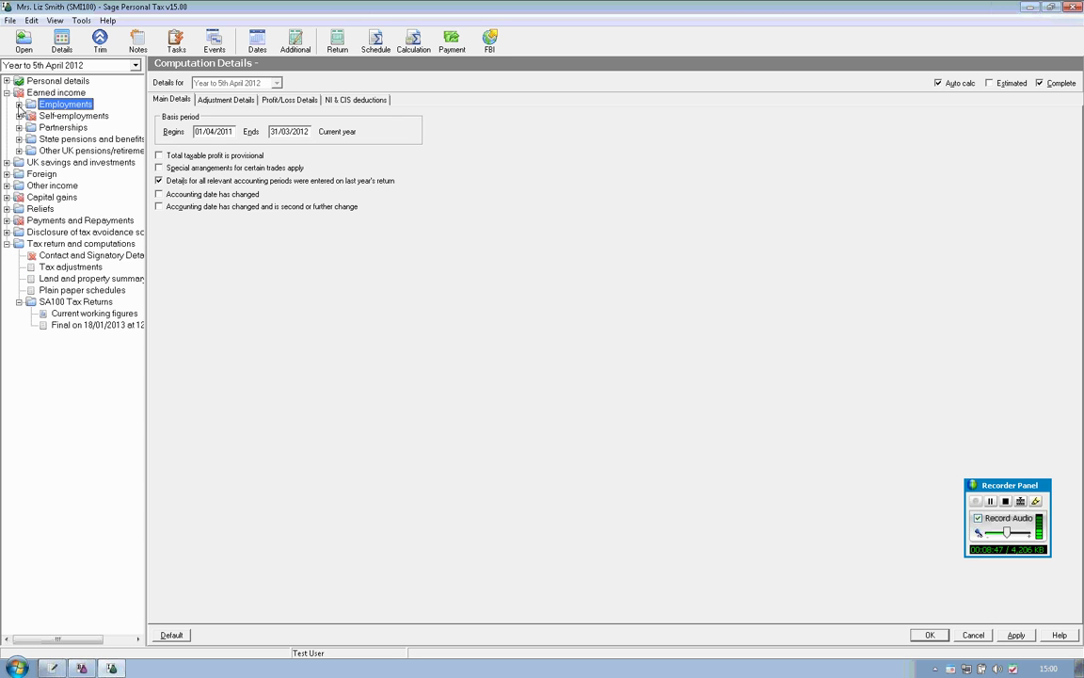
click(19, 116)
click(18, 115)
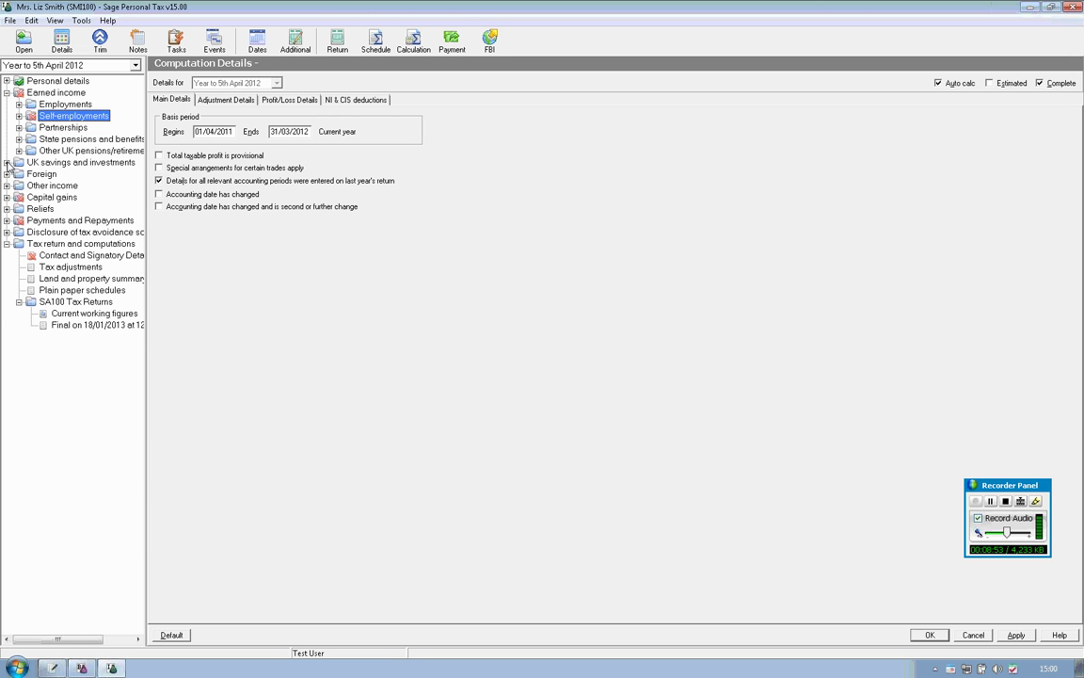
Browse UK savings, Other income and Capital gains, then collapse the tax return and computations section.
click(6, 163)
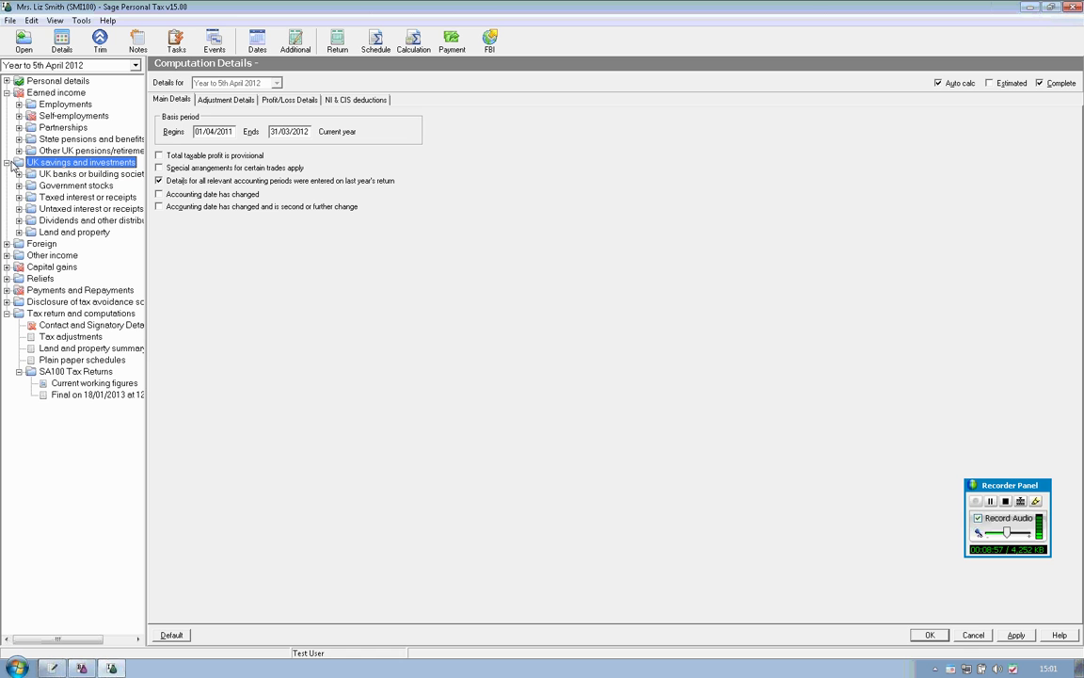
click(6, 163)
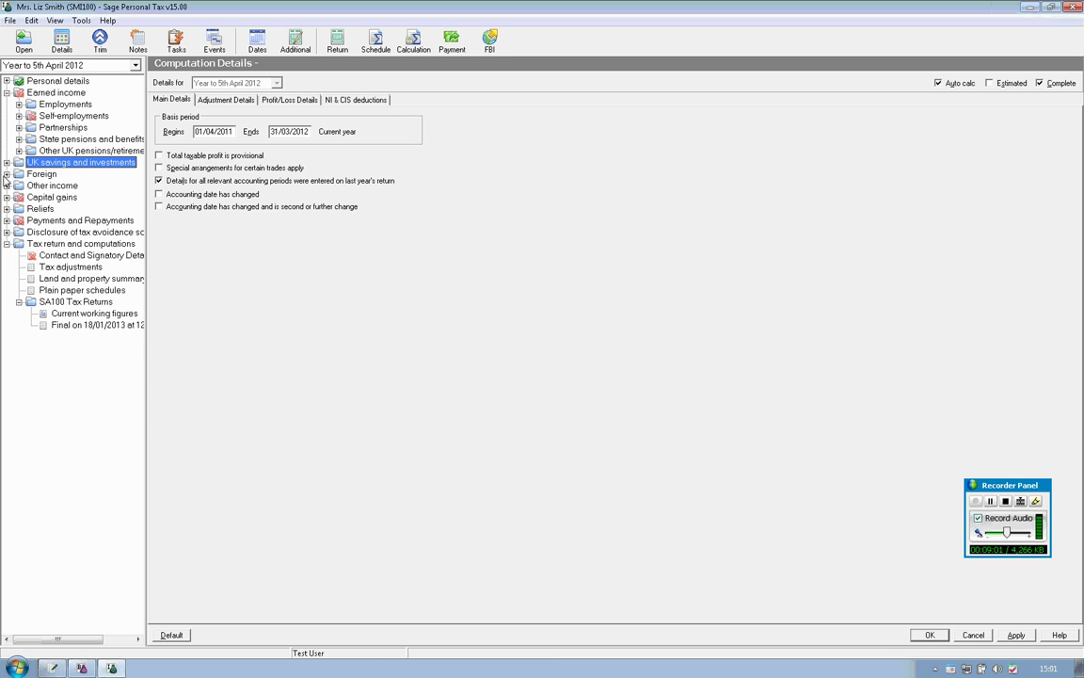
click(7, 185)
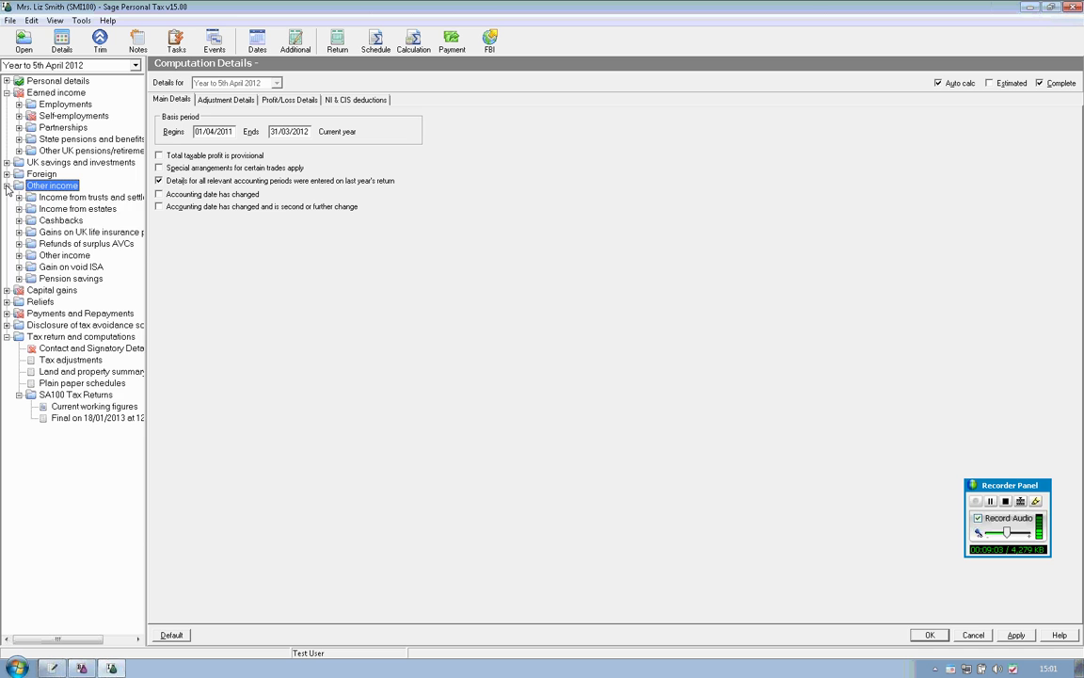
click(7, 185)
click(7, 197)
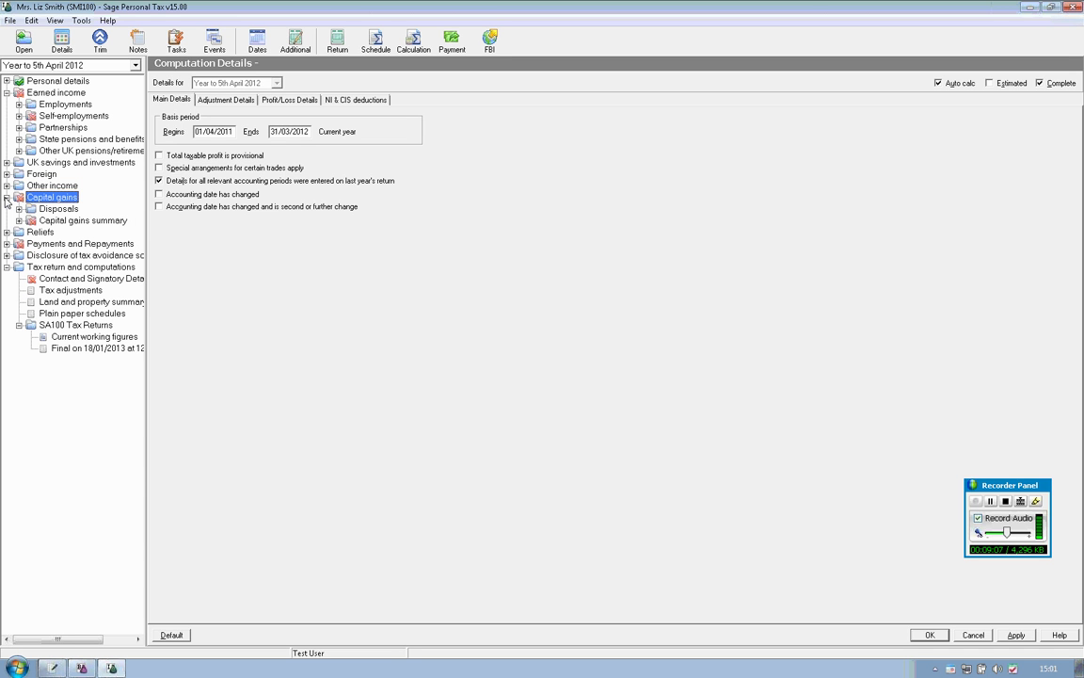
click(7, 198)
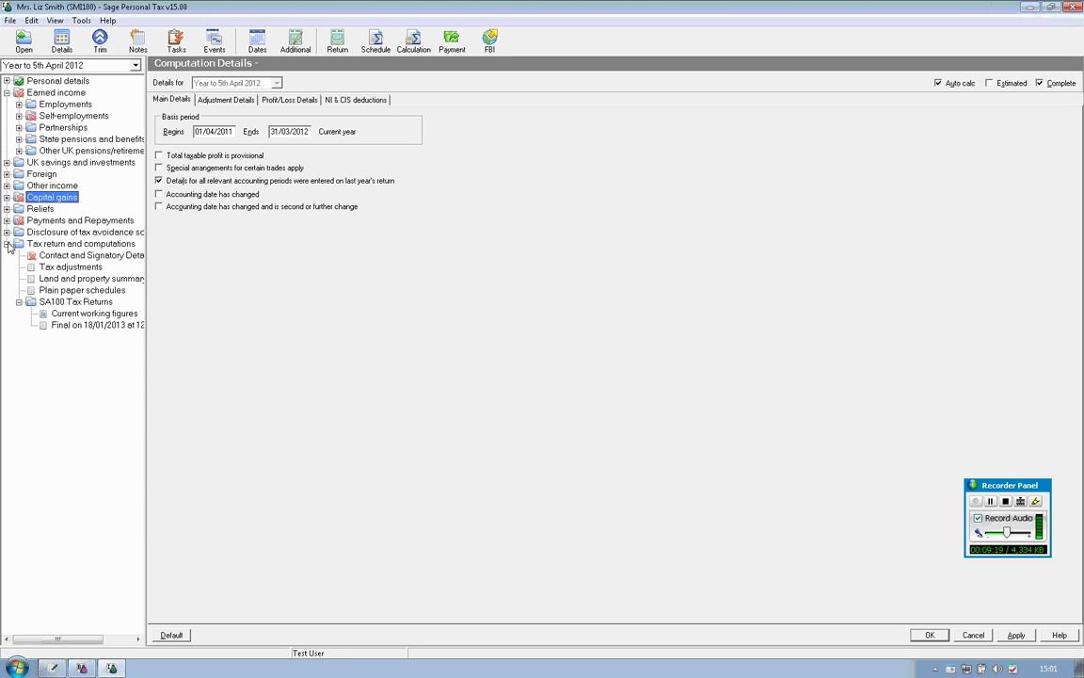
click(7, 245)
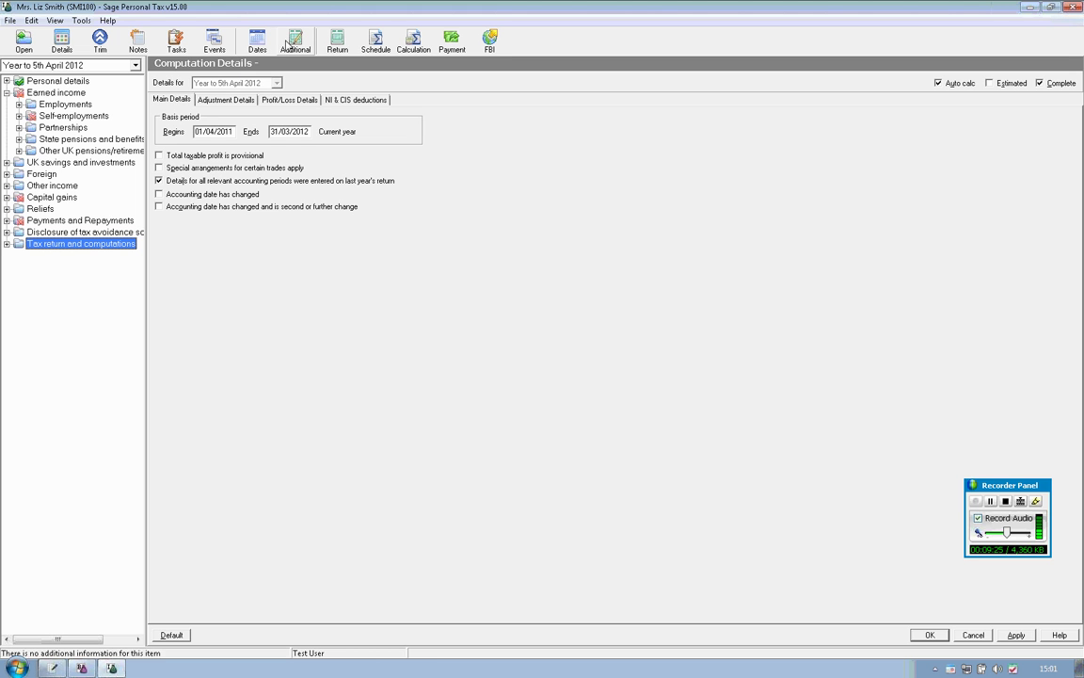
Save the changes and open the SA100 Tax Return 2012 at page TR 1 for 2011–2012.
click(337, 42)
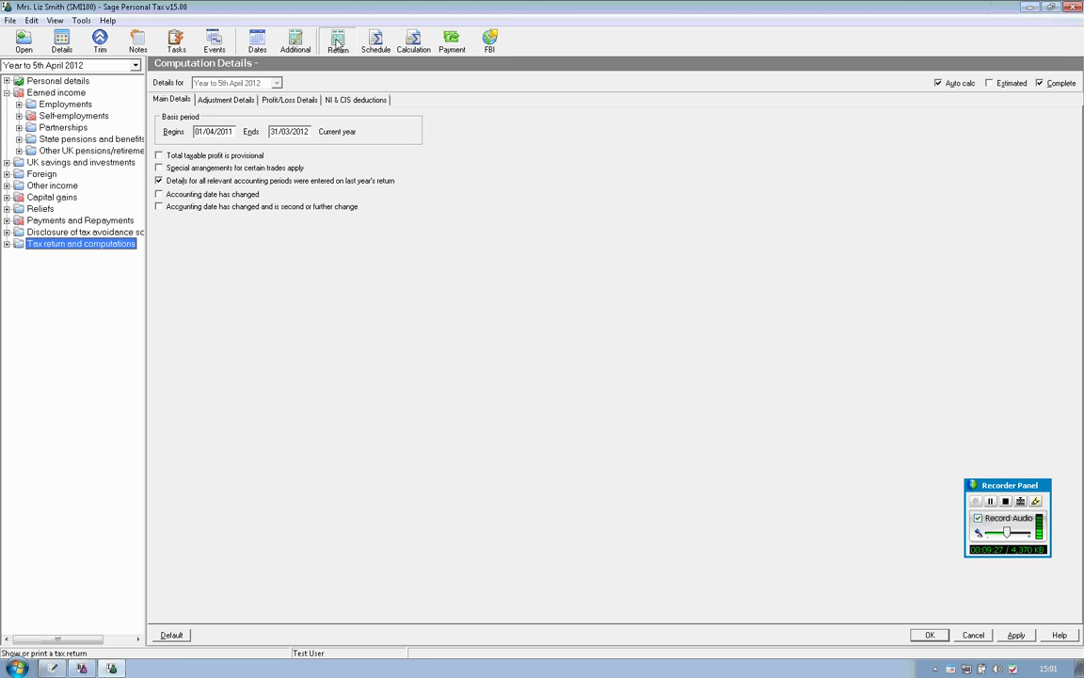
click(481, 362)
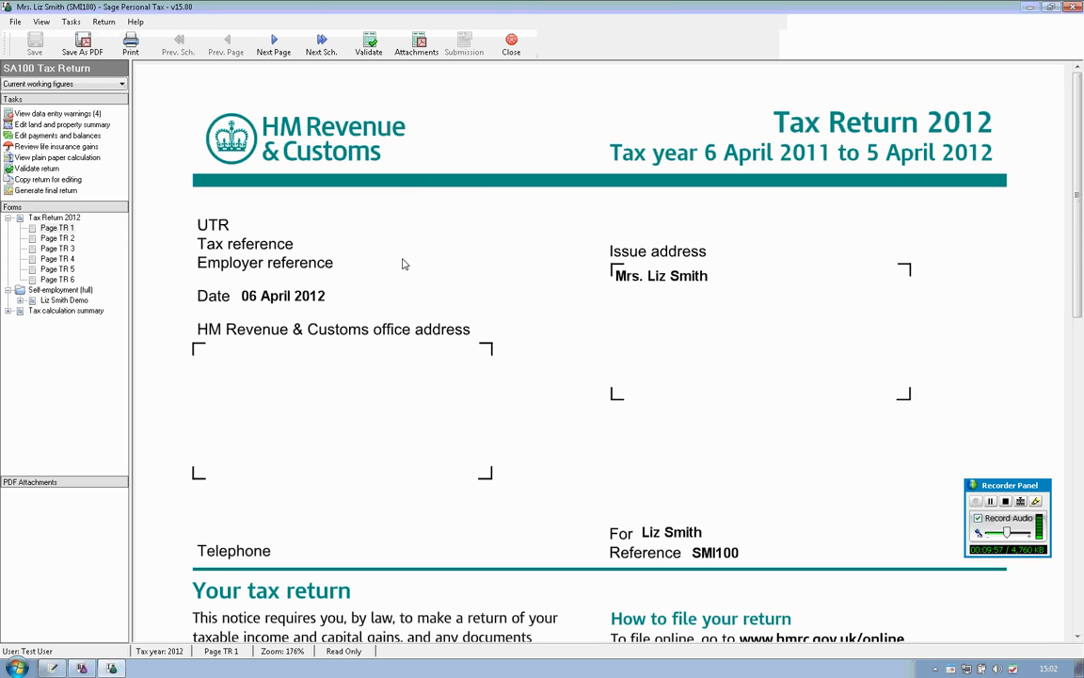
Page through main return pages TR 2 to TR 6, then back to TR 1.
click(56, 239)
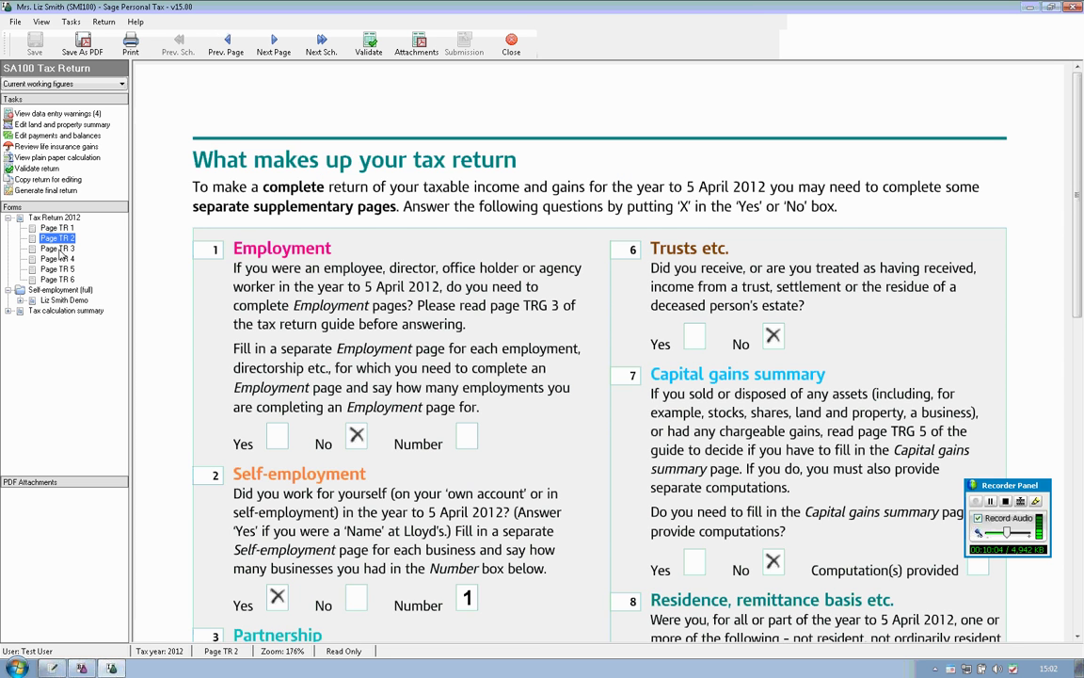
click(58, 249)
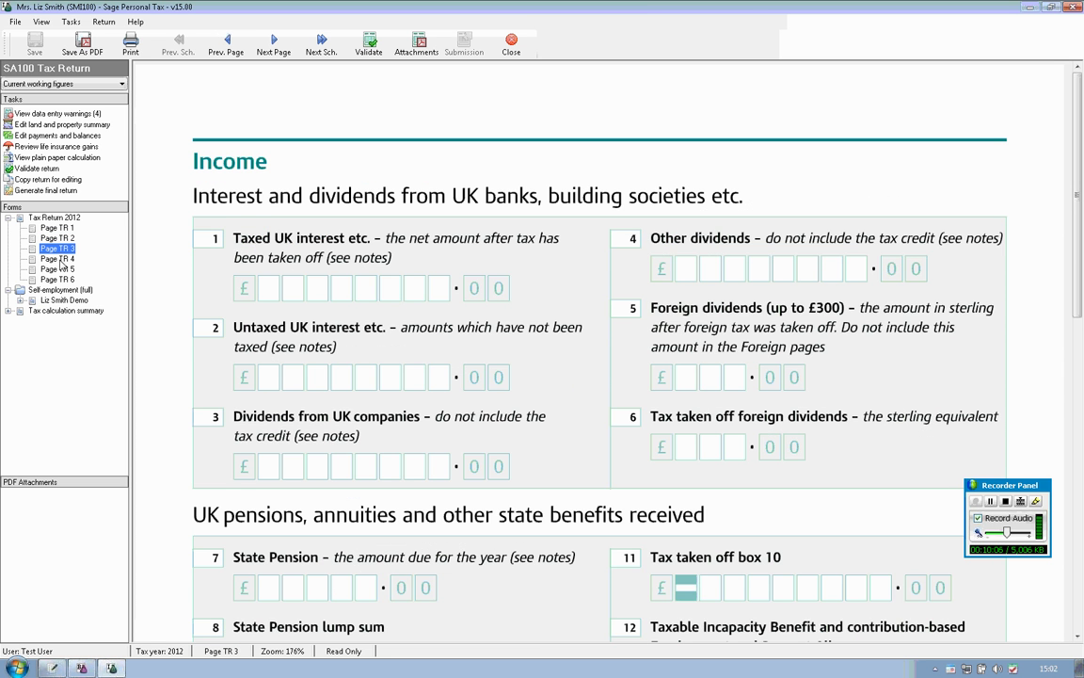
click(58, 258)
click(58, 269)
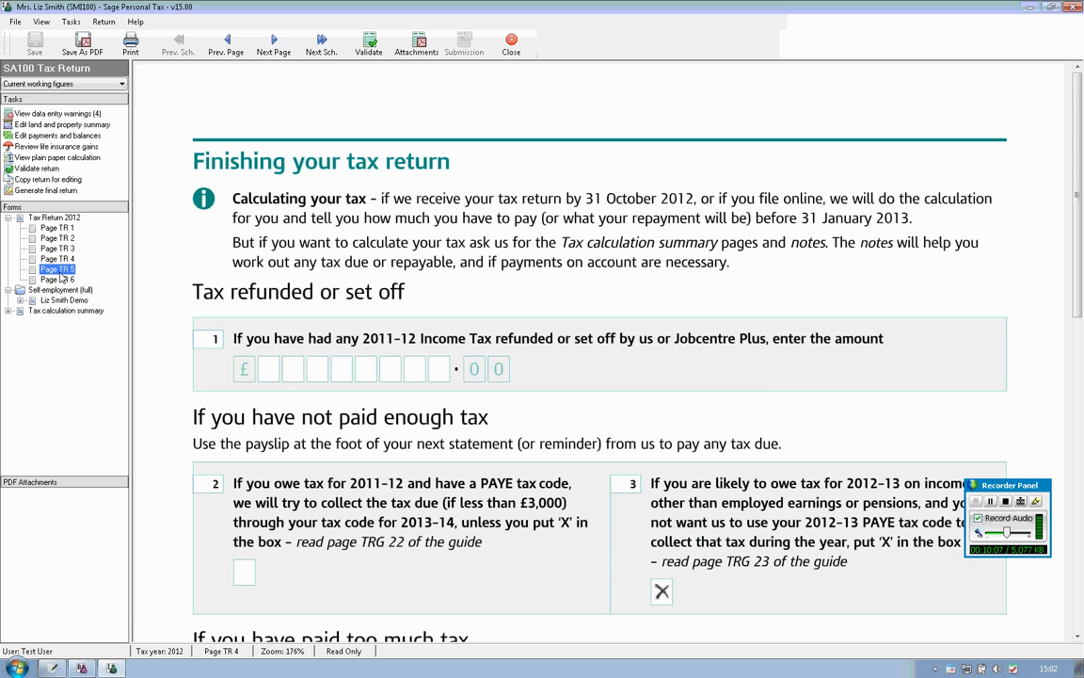
click(58, 280)
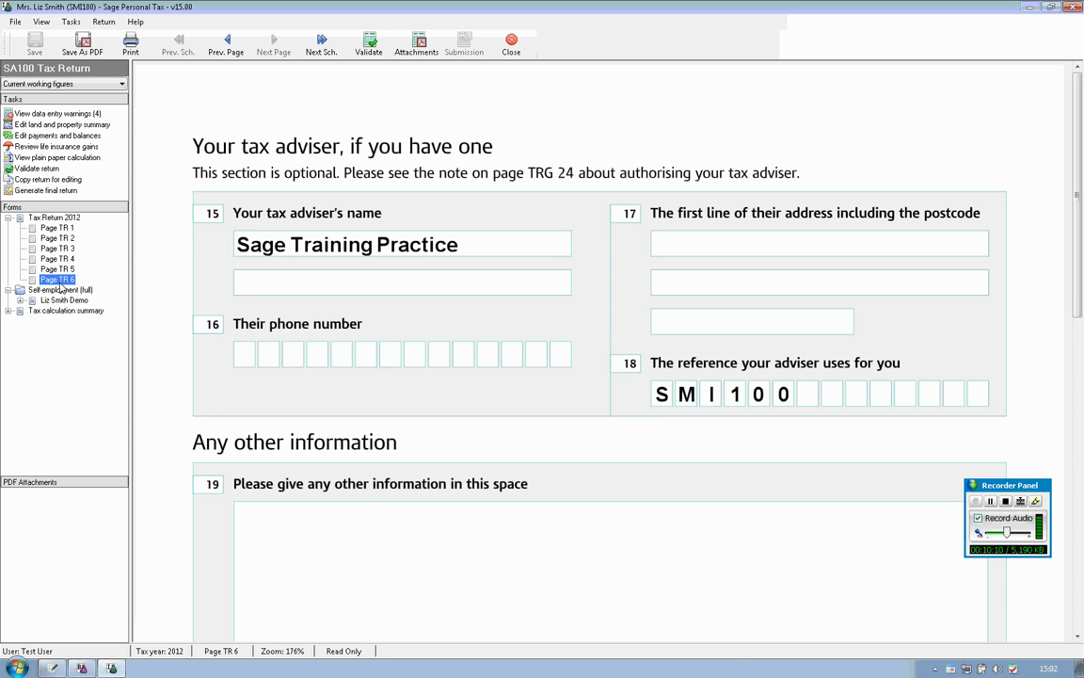
click(21, 217)
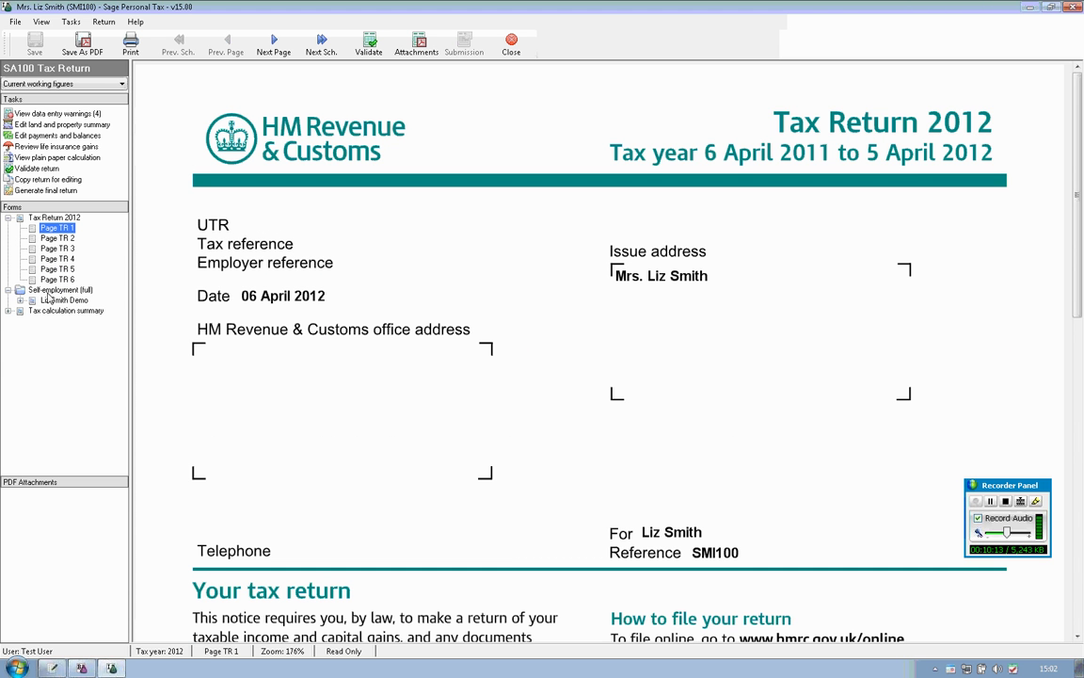
Page through self-employment pages SEF 1 to SEF 6, checking 15,497 profit on SEF 4, then back to SEF 1.
click(49, 299)
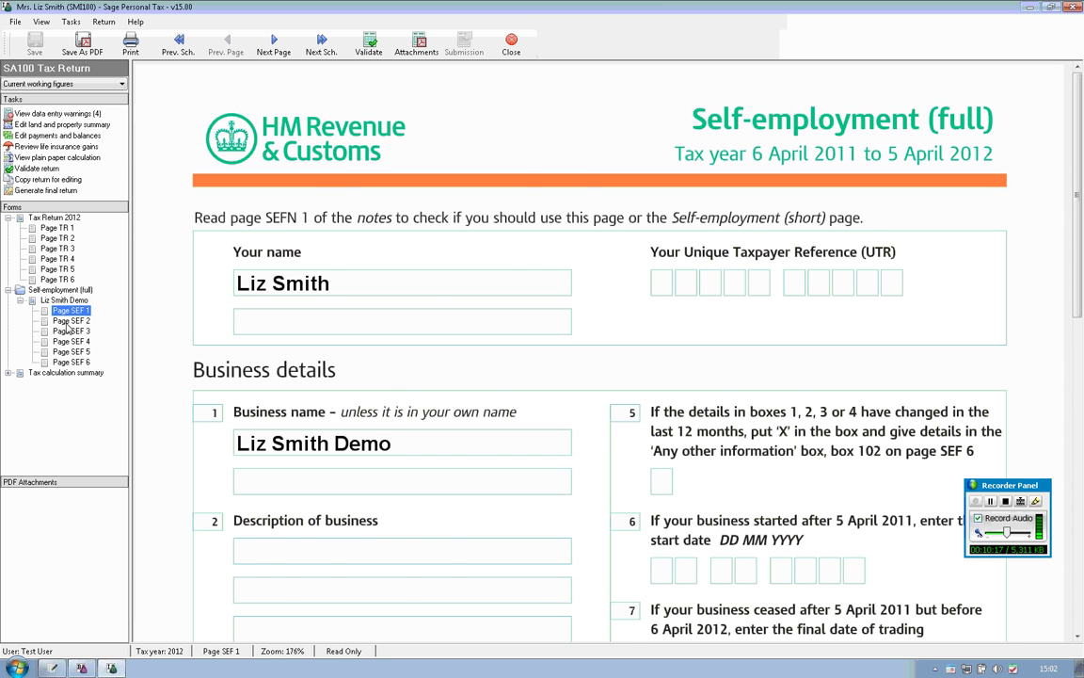
click(68, 321)
click(69, 331)
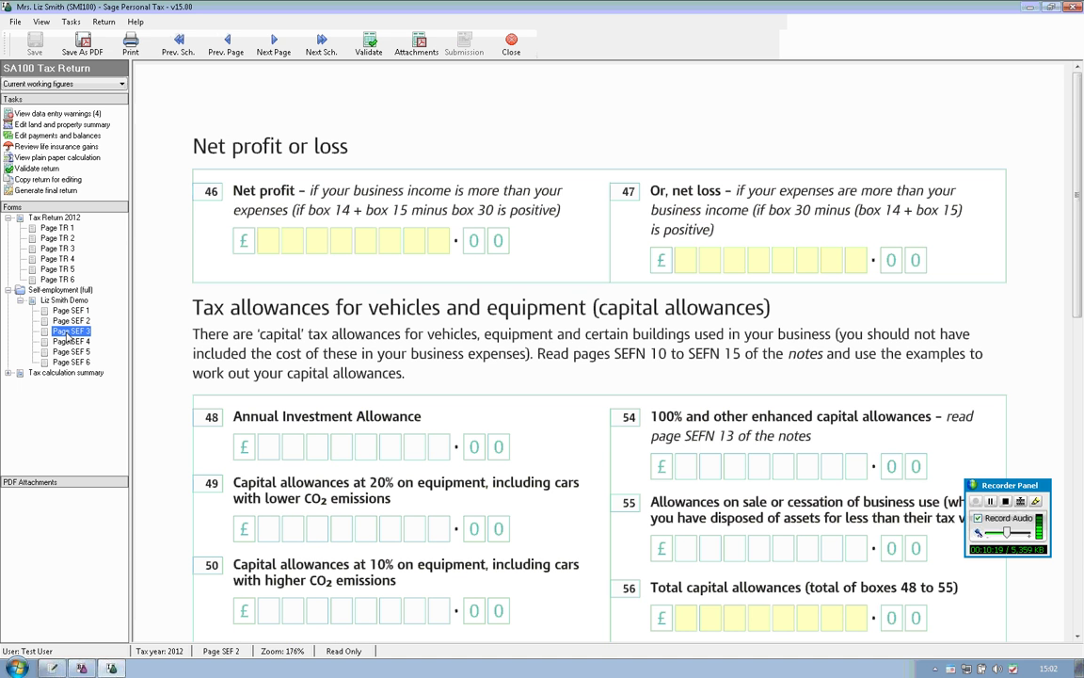
click(70, 341)
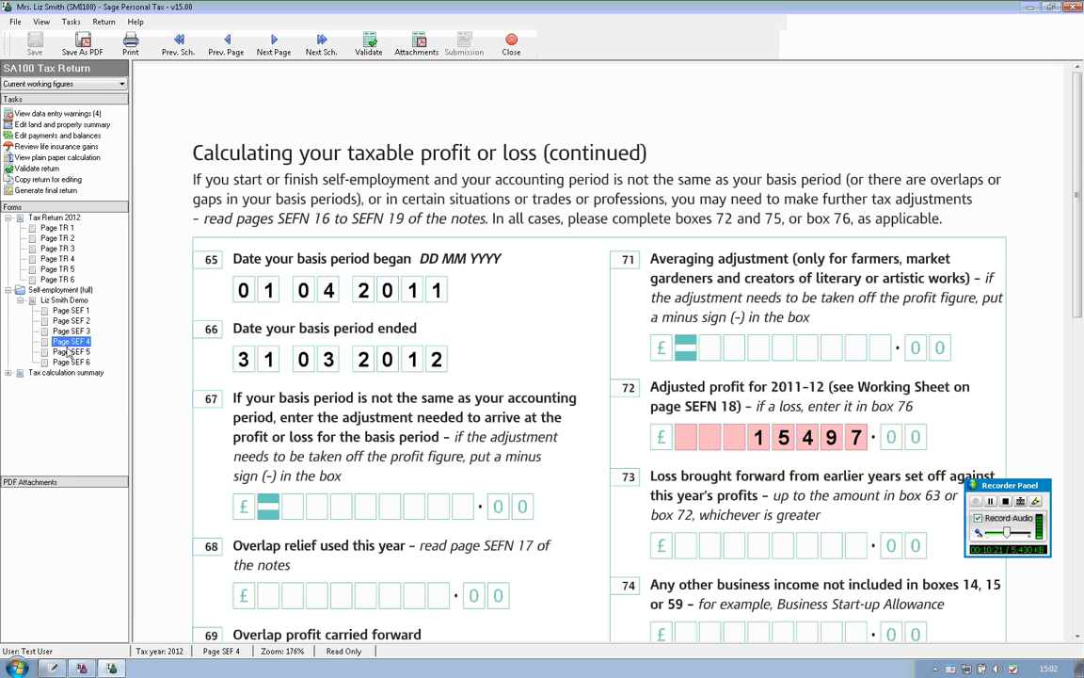
click(69, 351)
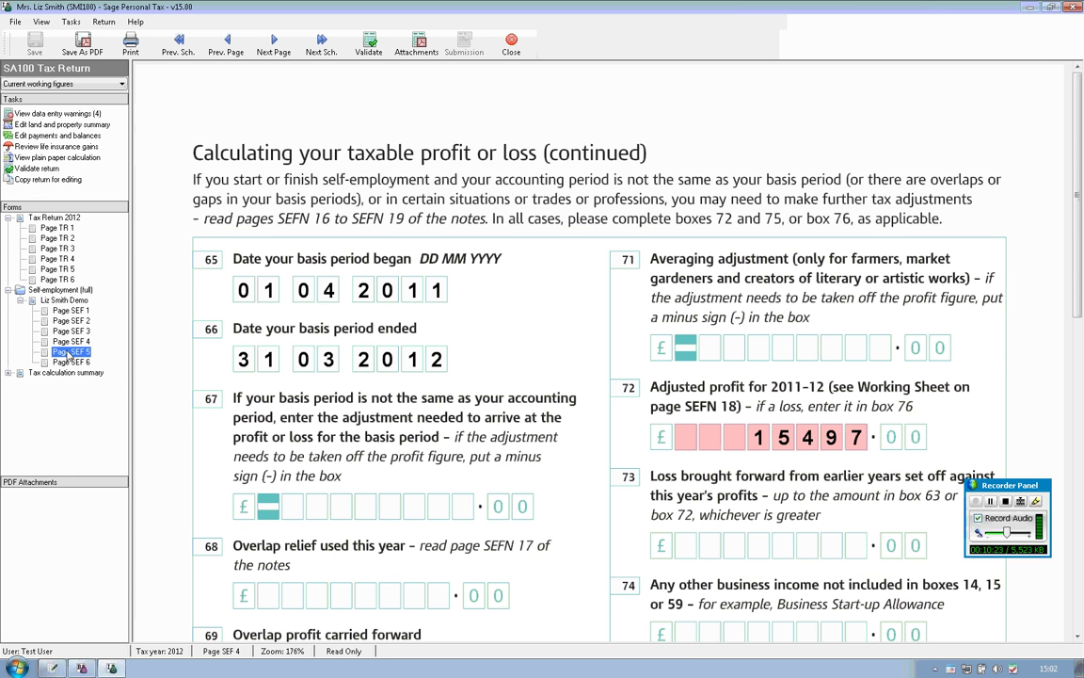
click(69, 362)
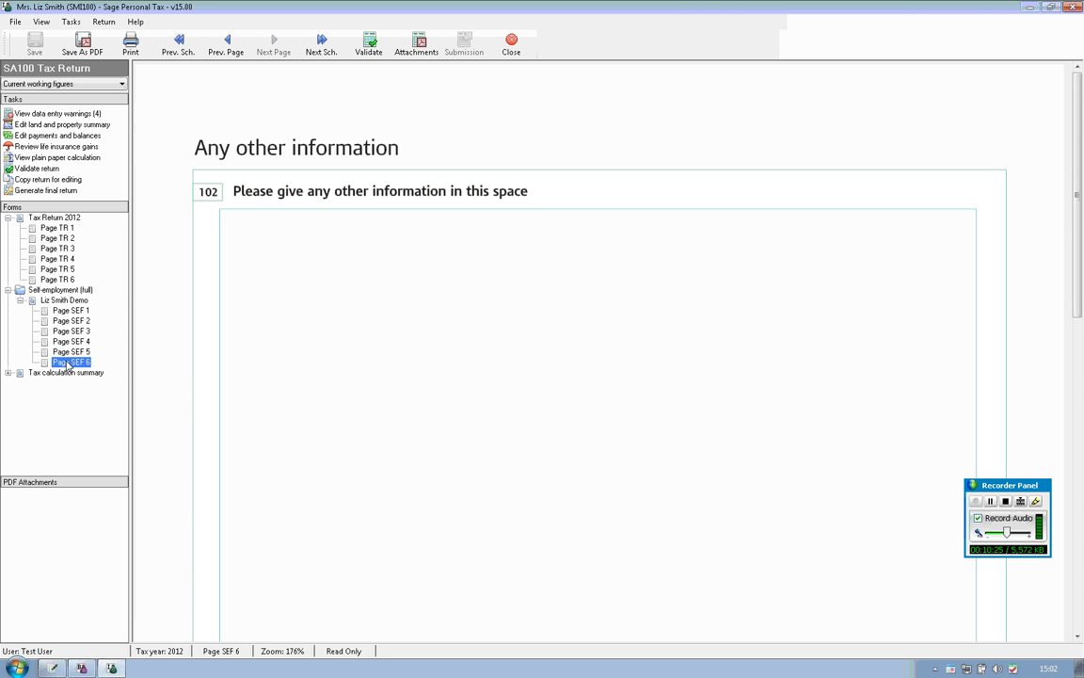
click(21, 289)
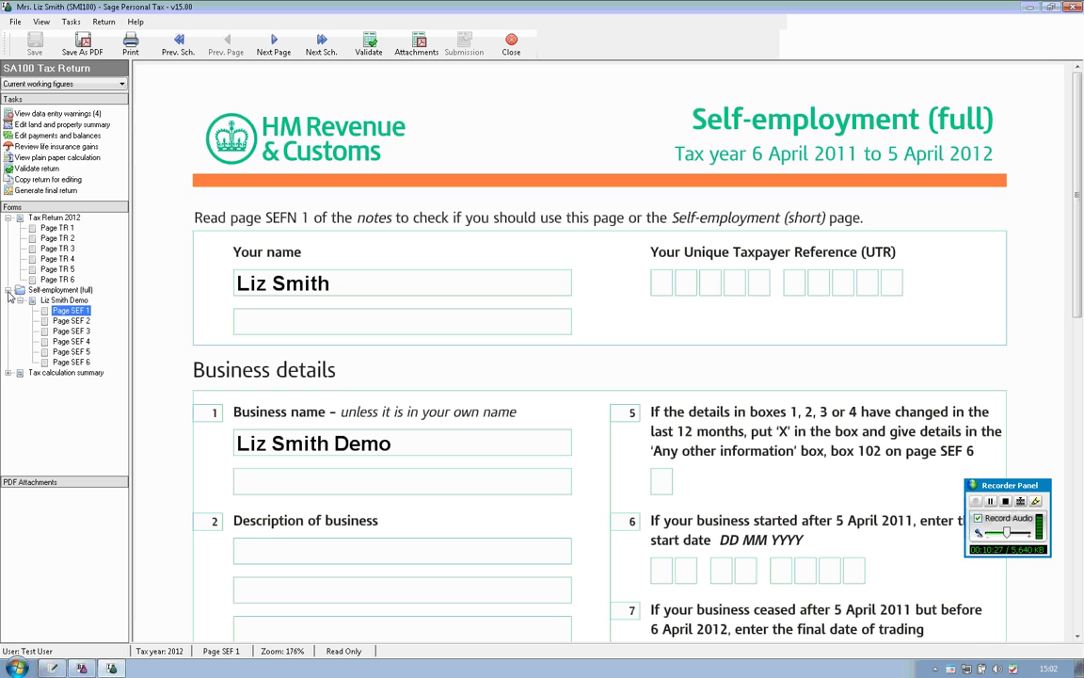
Collapse the self-employment pages and validate the return, listing eight messages including an invalid UTR.
click(8, 291)
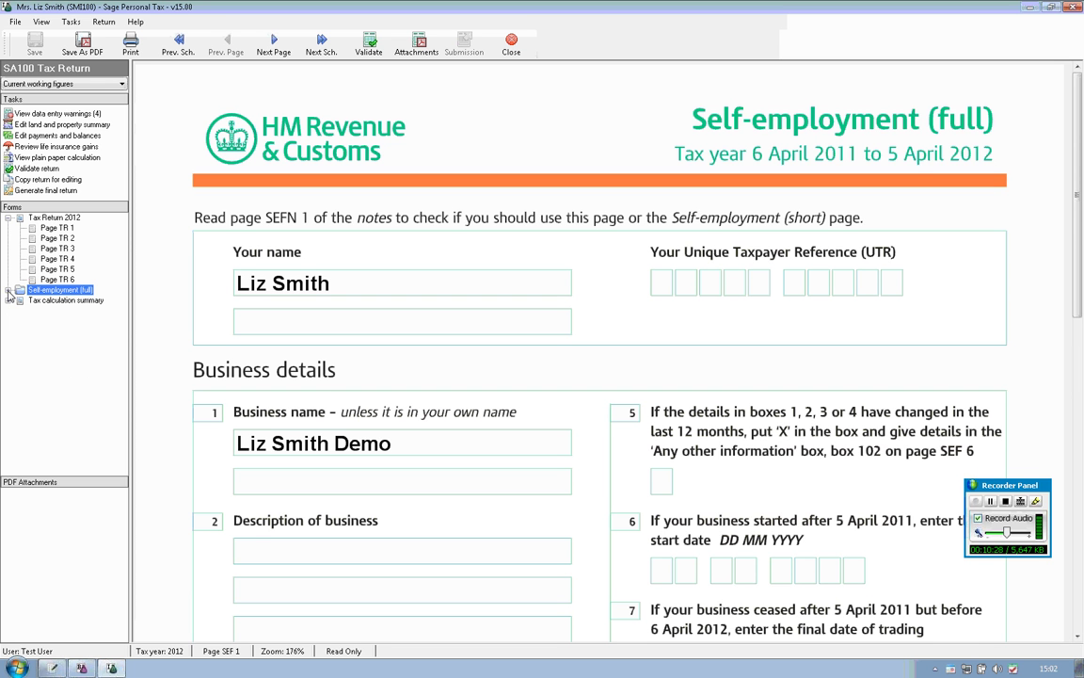
click(44, 168)
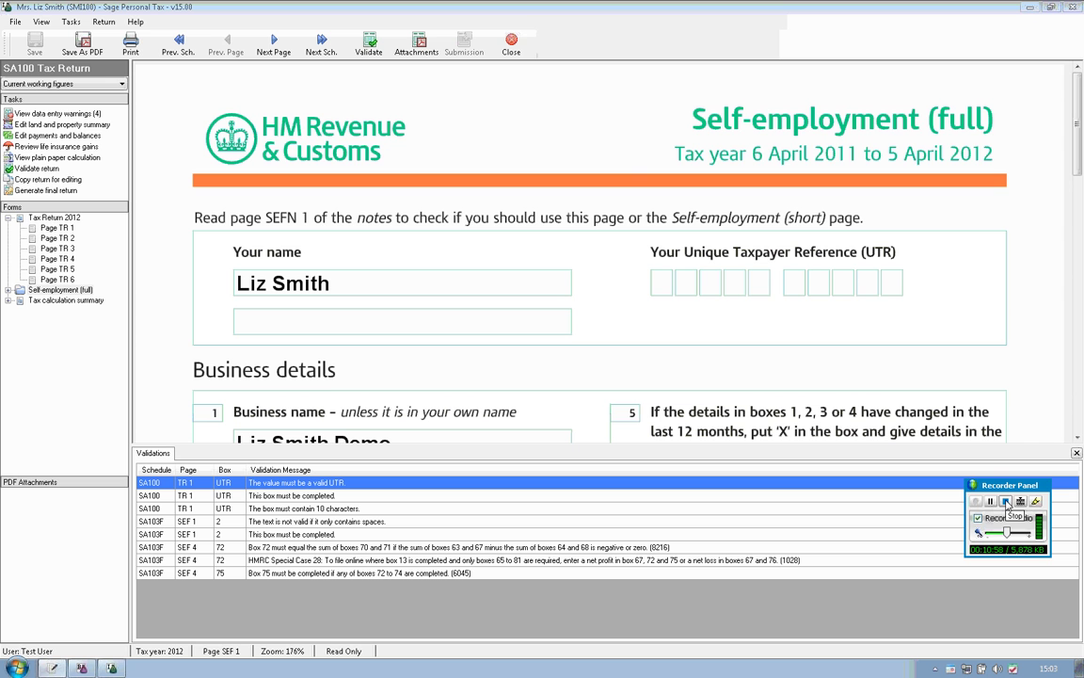
click(518, 47)
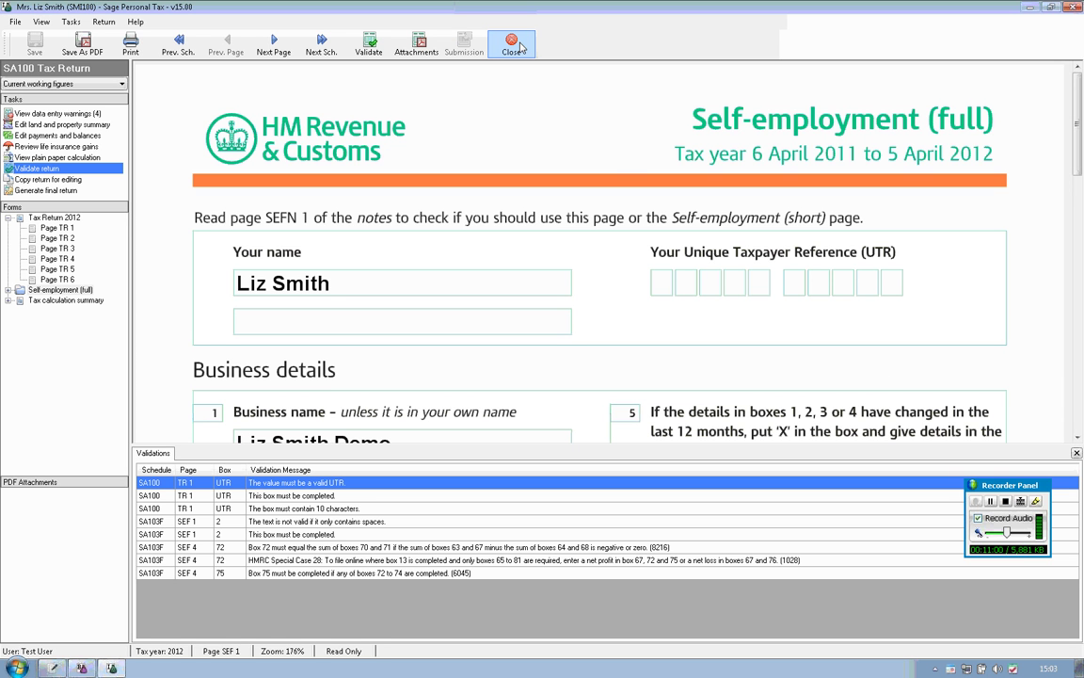